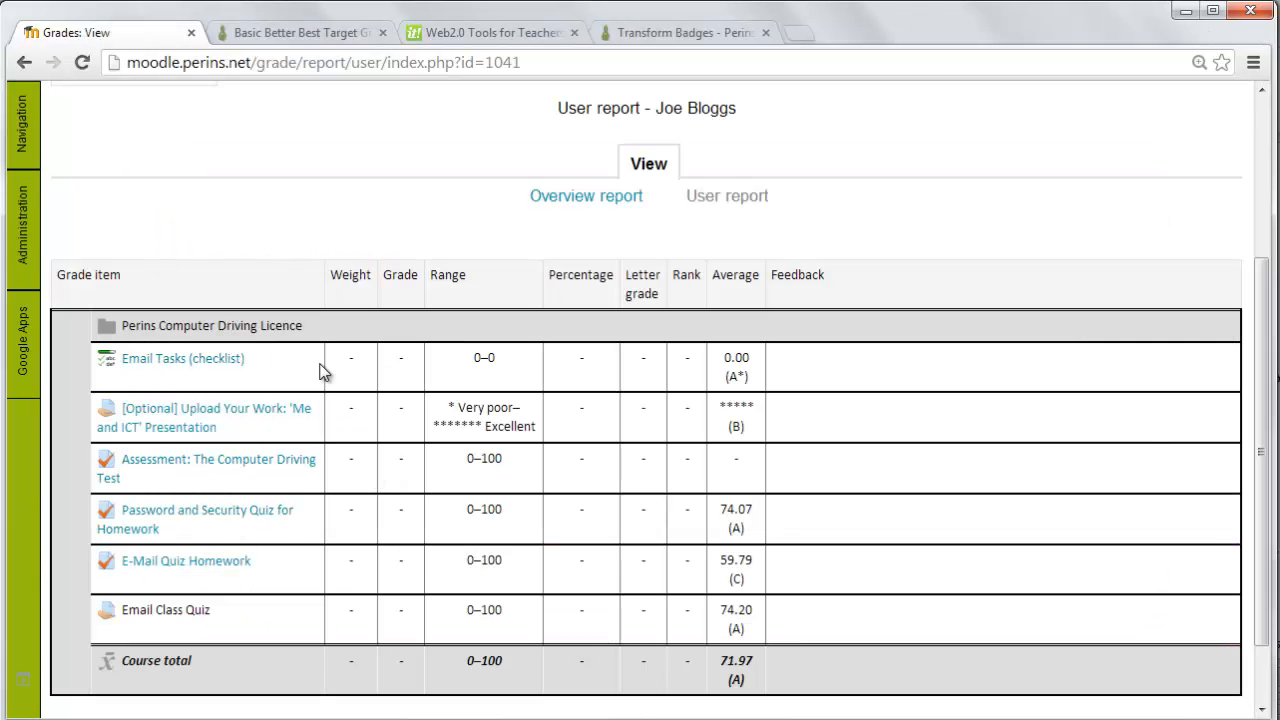
Switch to the teacher's Internet Explorer window and open the gradebook of the Perins Computer Driving Licence course.
left_click(189, 362)
mouse_move(128, 718)
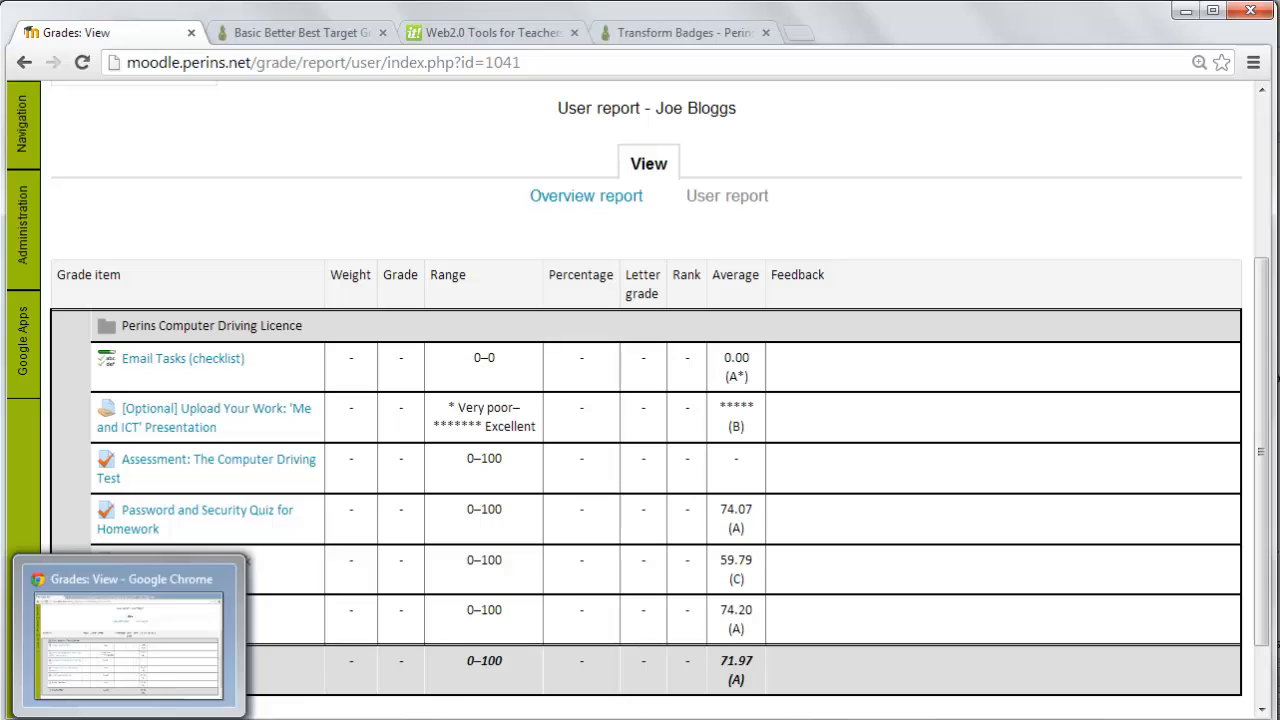
mouse_move(153, 643)
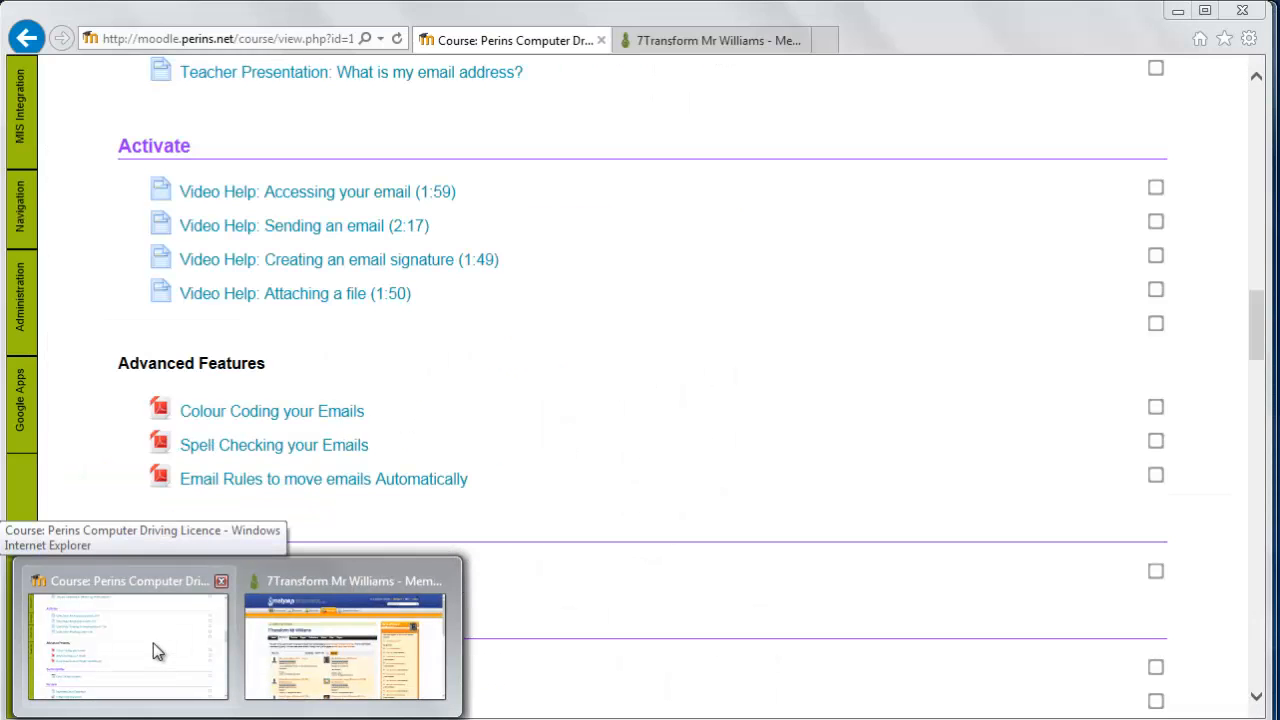
left_click(153, 643)
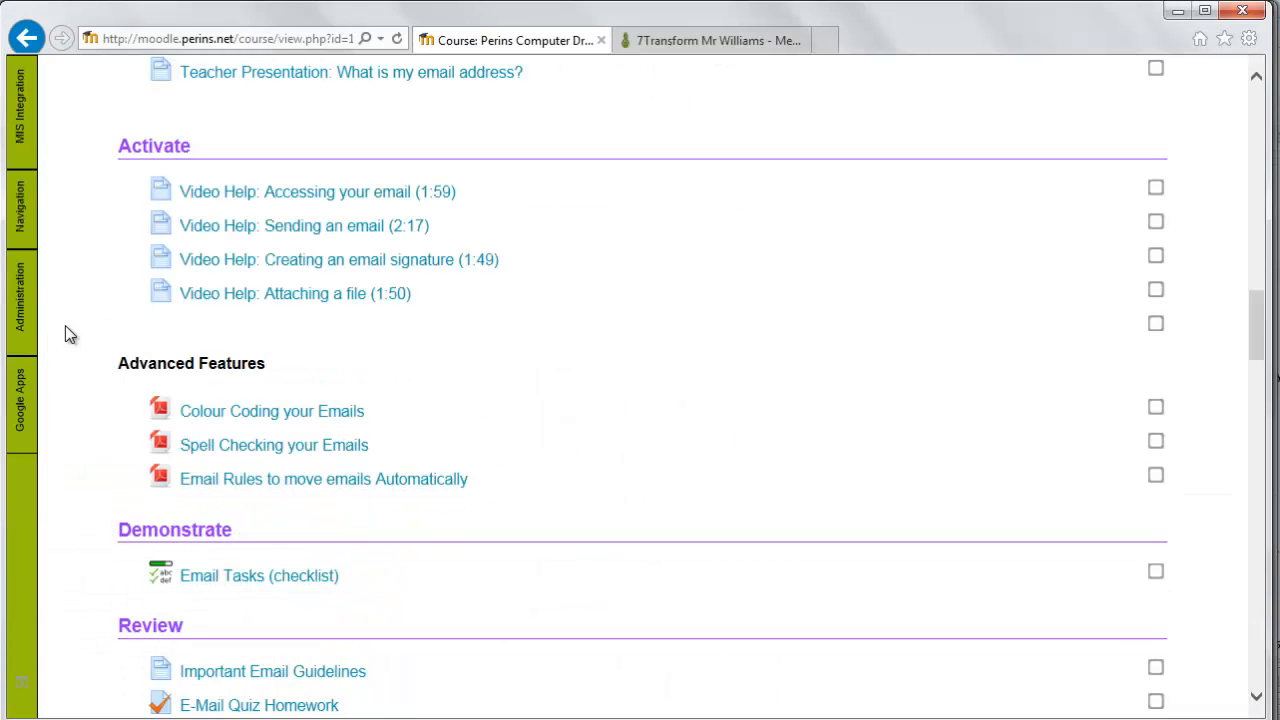
left_click(28, 313)
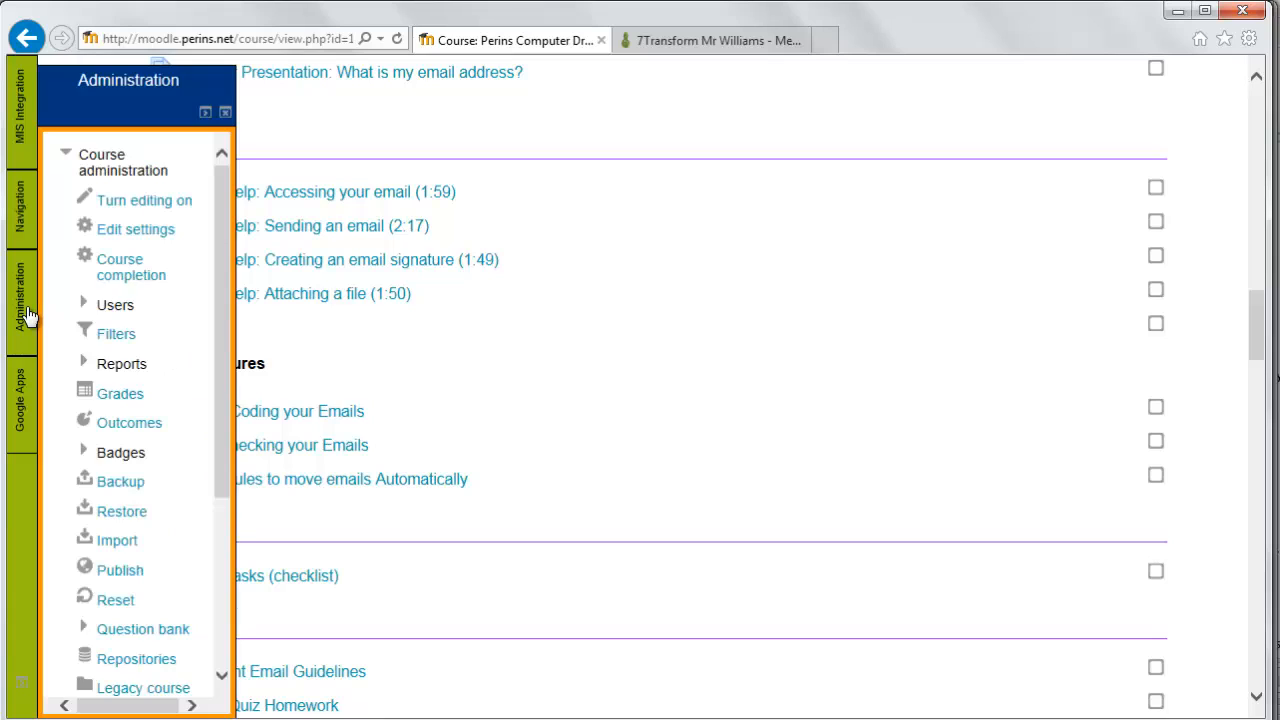
left_click(120, 394)
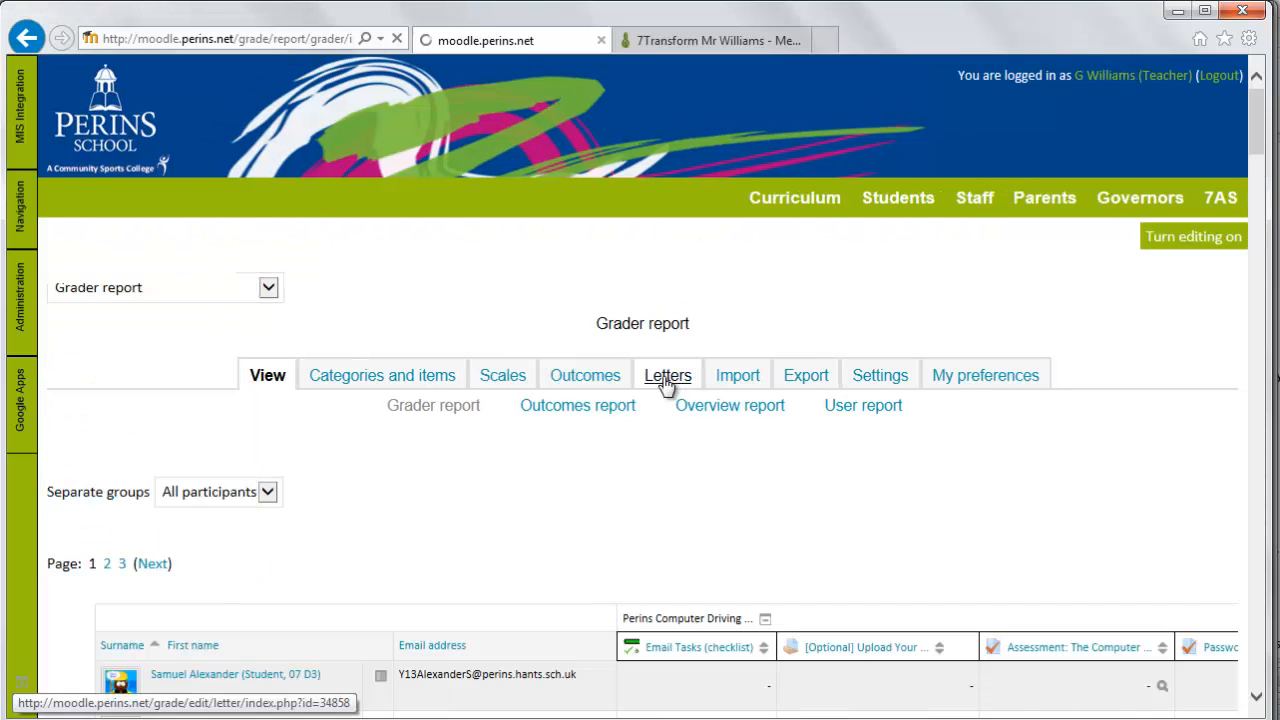
Review the percentage boundaries of the course's grade letters.
left_click(666, 381)
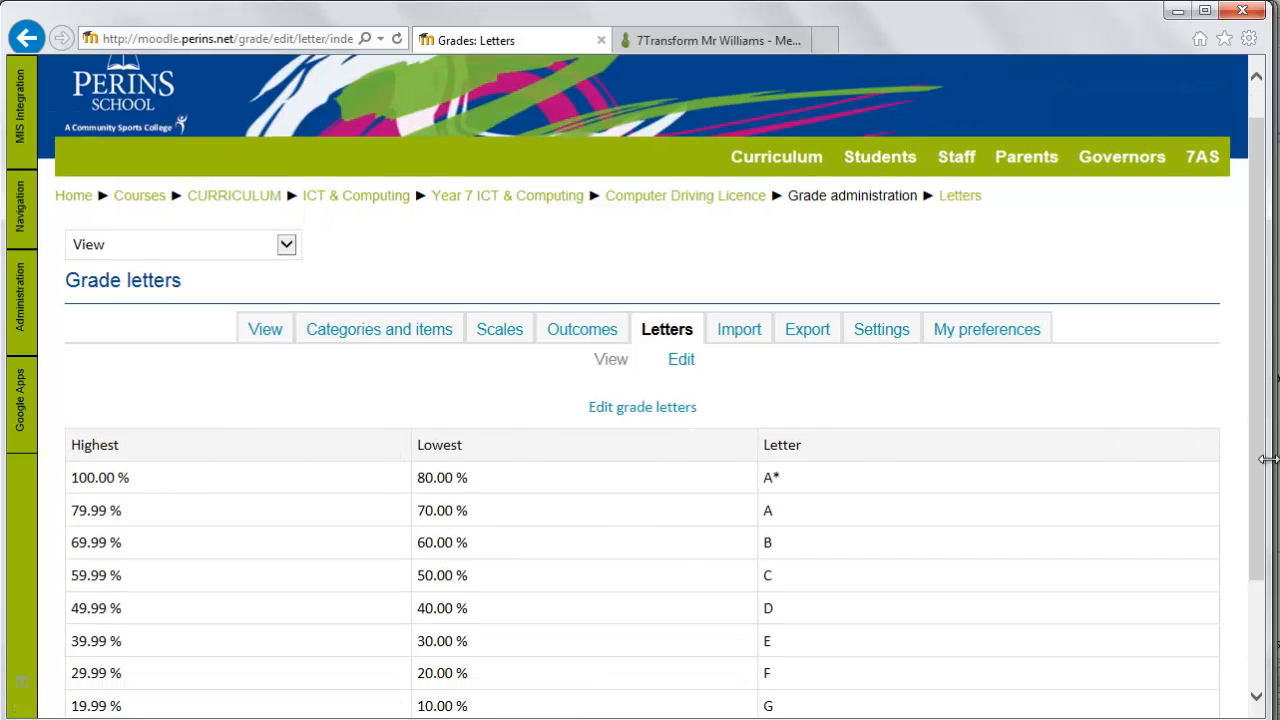
scroll(1260, 551, "down", 3)
scroll(1262, 520, "up", 3)
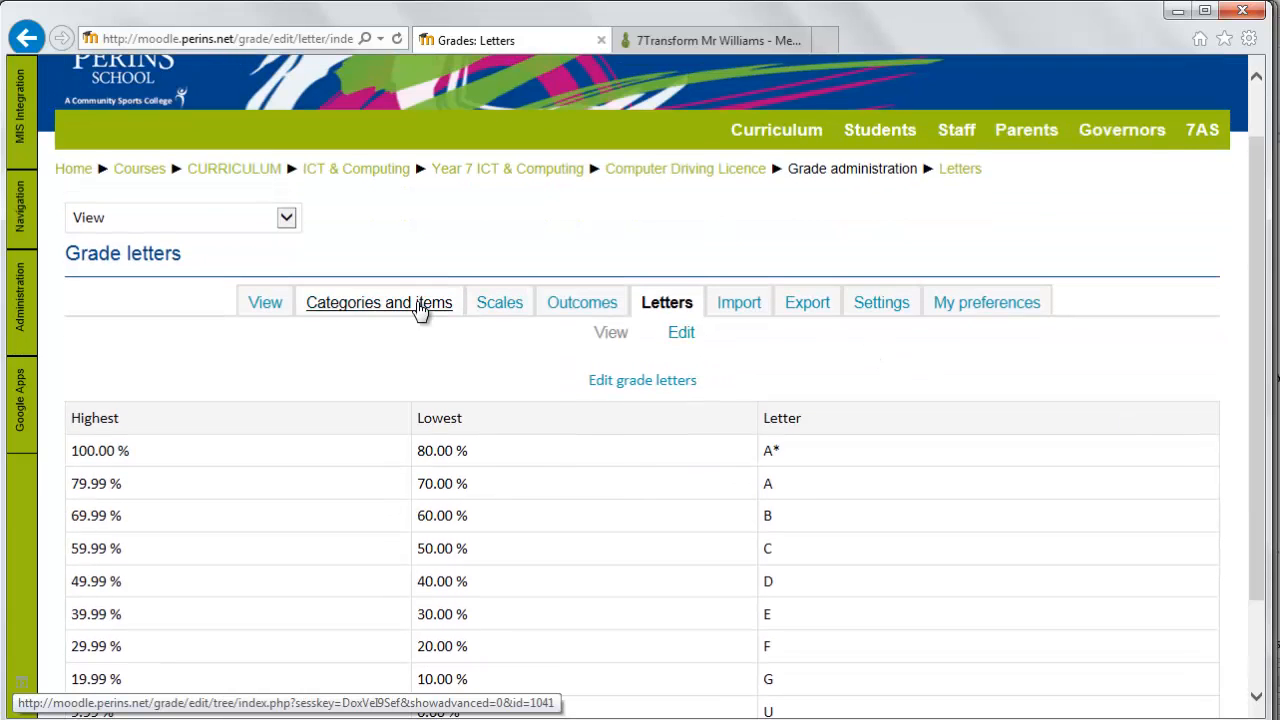
Hide the grade items Email Tasks (checklist) and Assessment: The Computer Driving Test, save, and check the student's report in Chrome.
left_click(375, 306)
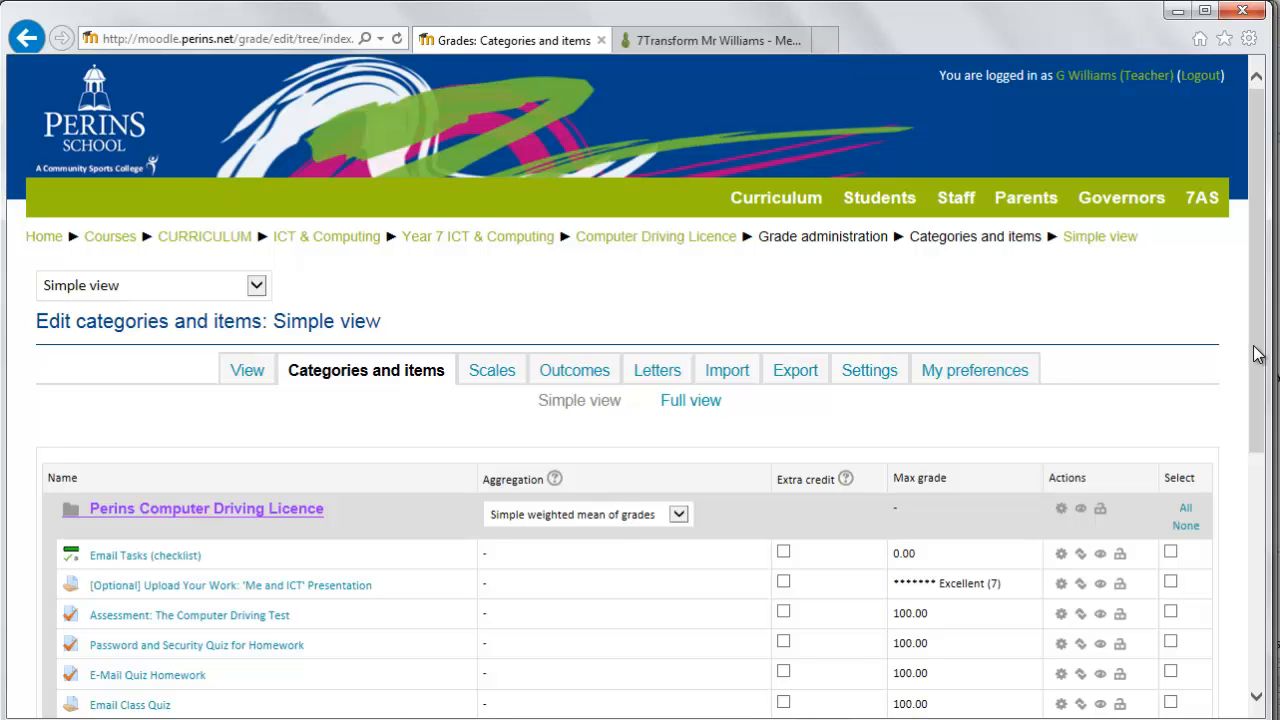
left_click_drag(1259, 355, 1265, 455)
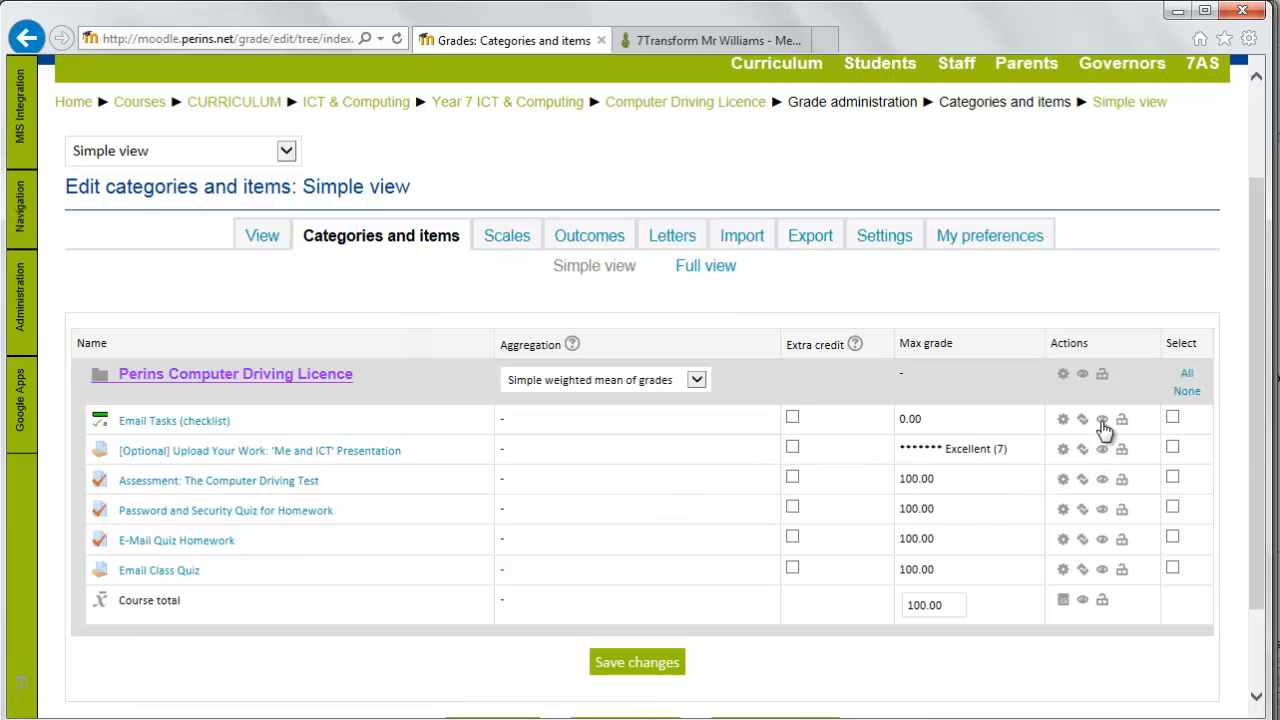
left_click(1102, 421)
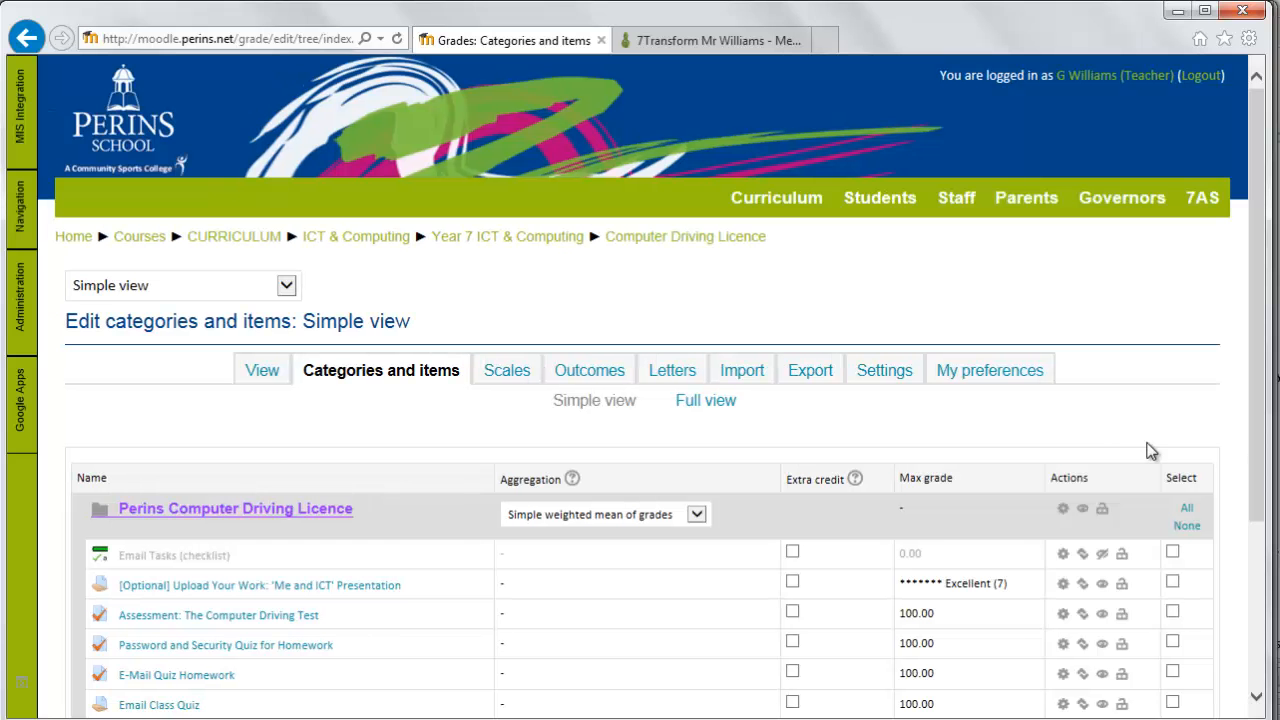
scroll(1256, 472, "down", 1)
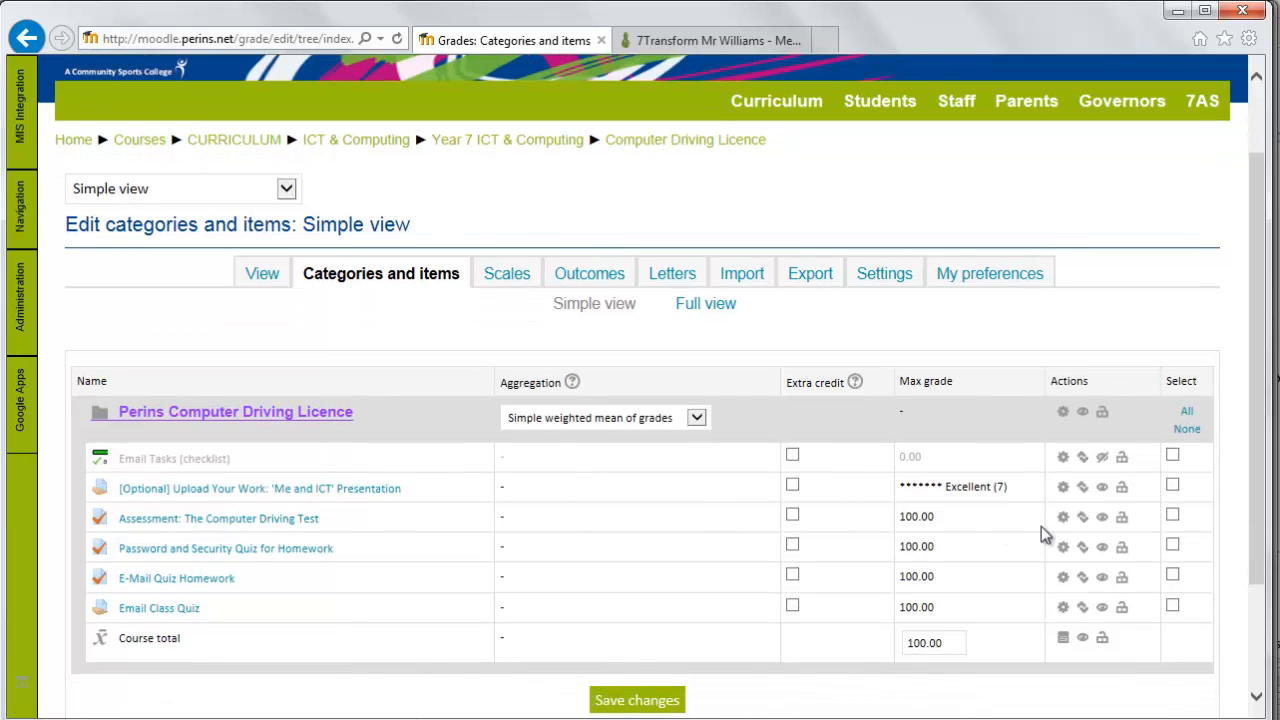
left_click(1103, 518)
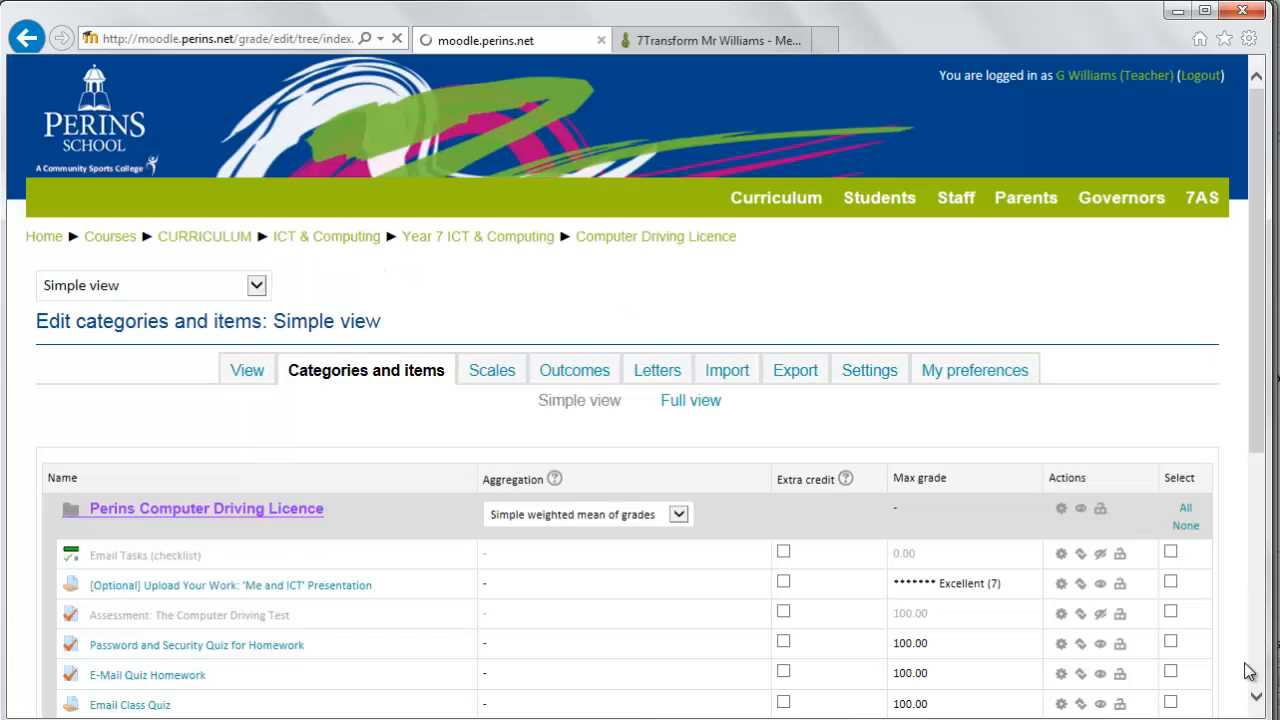
left_click(1258, 589)
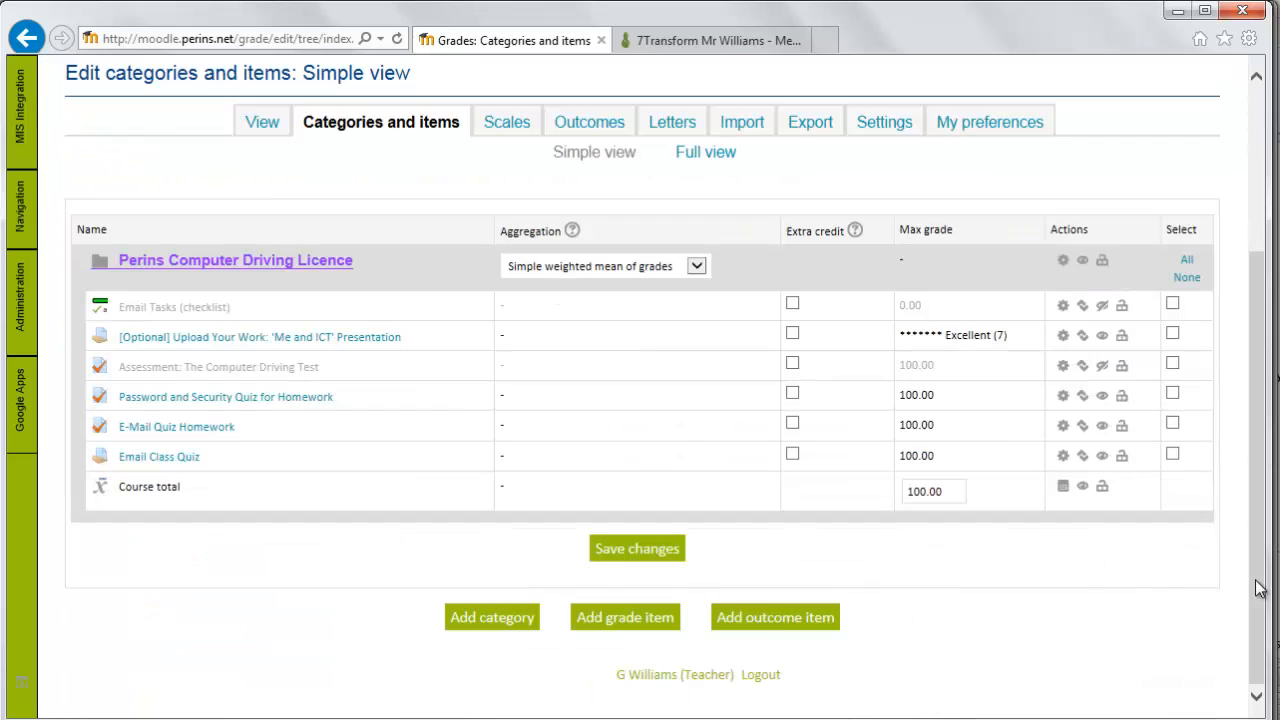
left_click(620, 561)
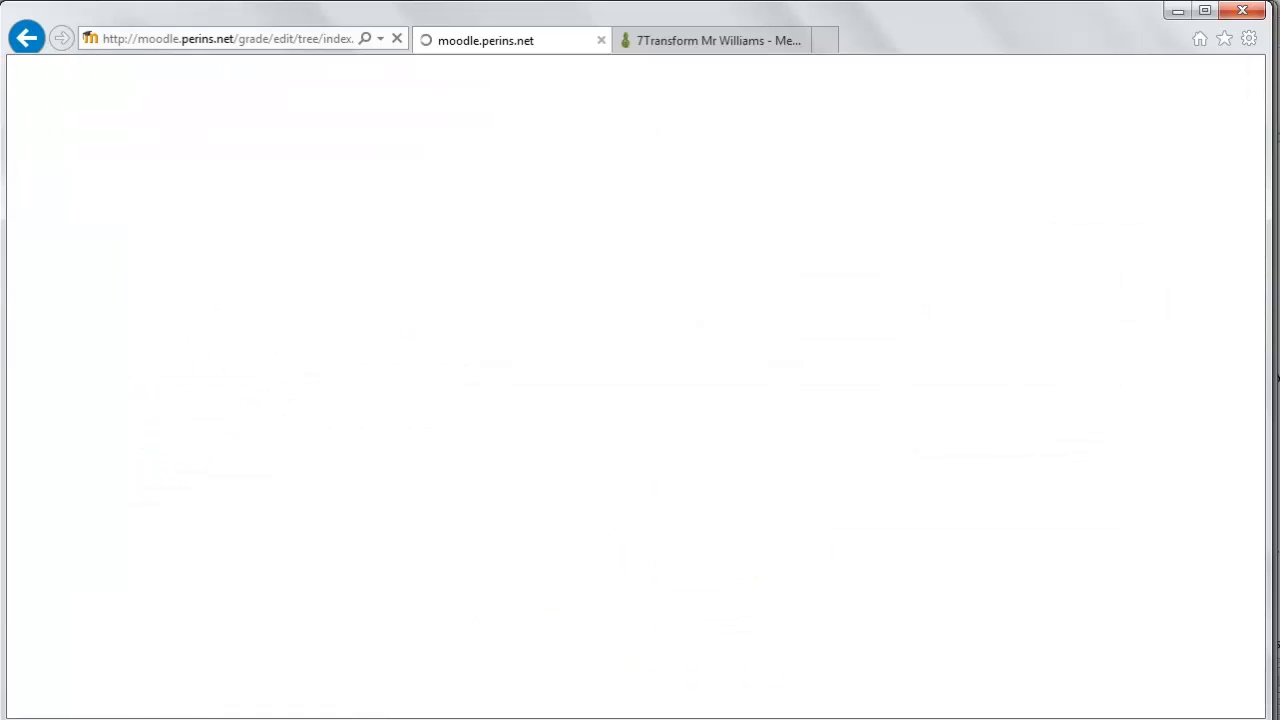
mouse_move(236, 719)
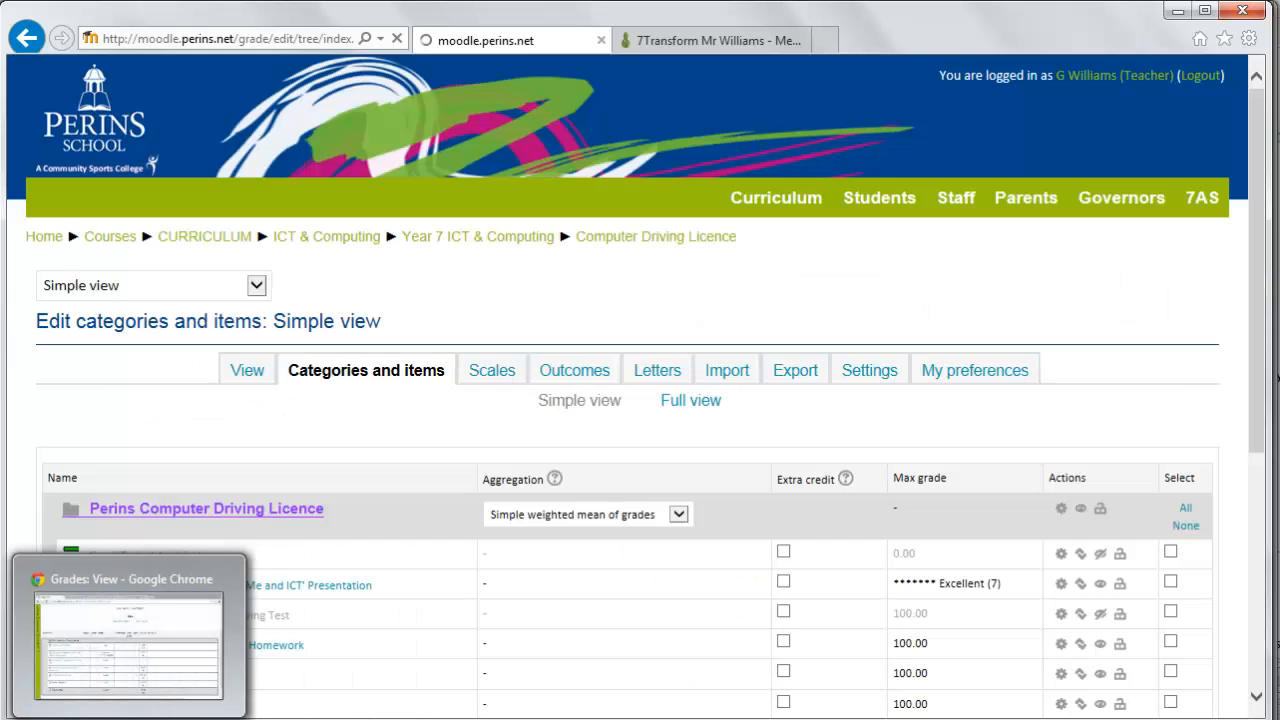
left_click(140, 719)
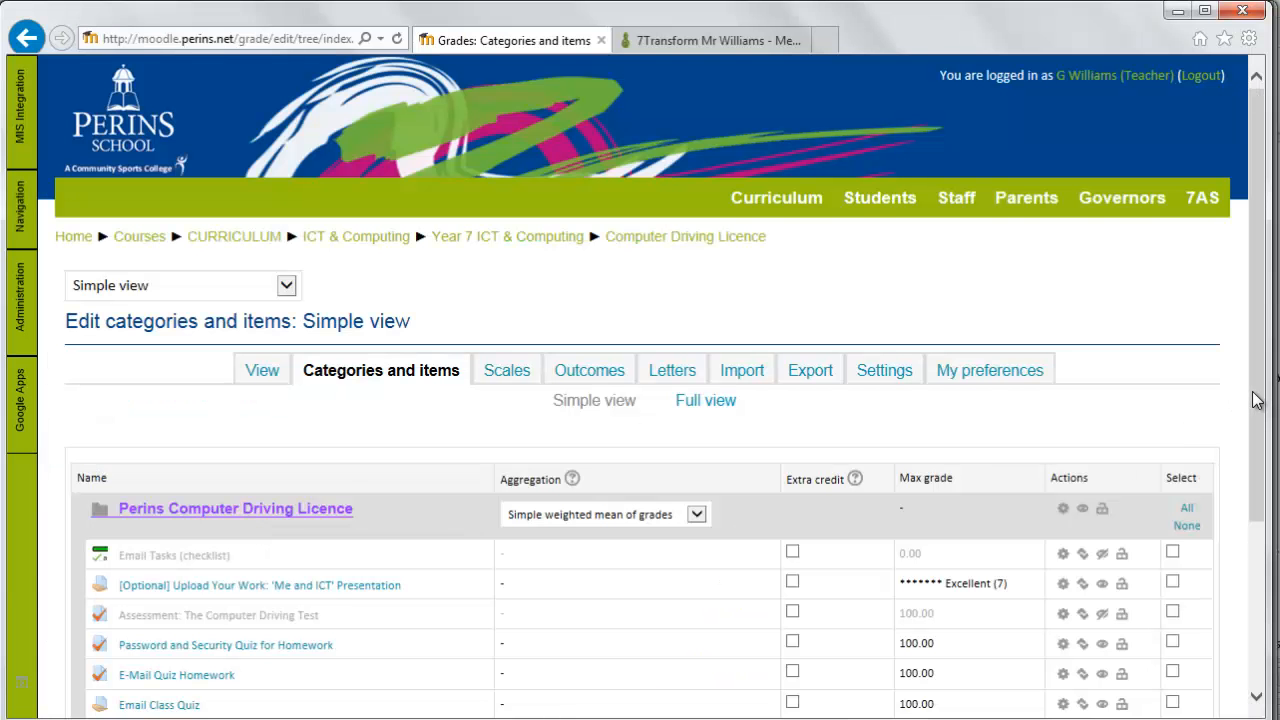
Enter a grade to pass of 60.0 for the Password and Security Quiz for Homework grade item, and discard the edit.
scroll(1257, 400, "down", 1)
scroll(1257, 443, "down", 1)
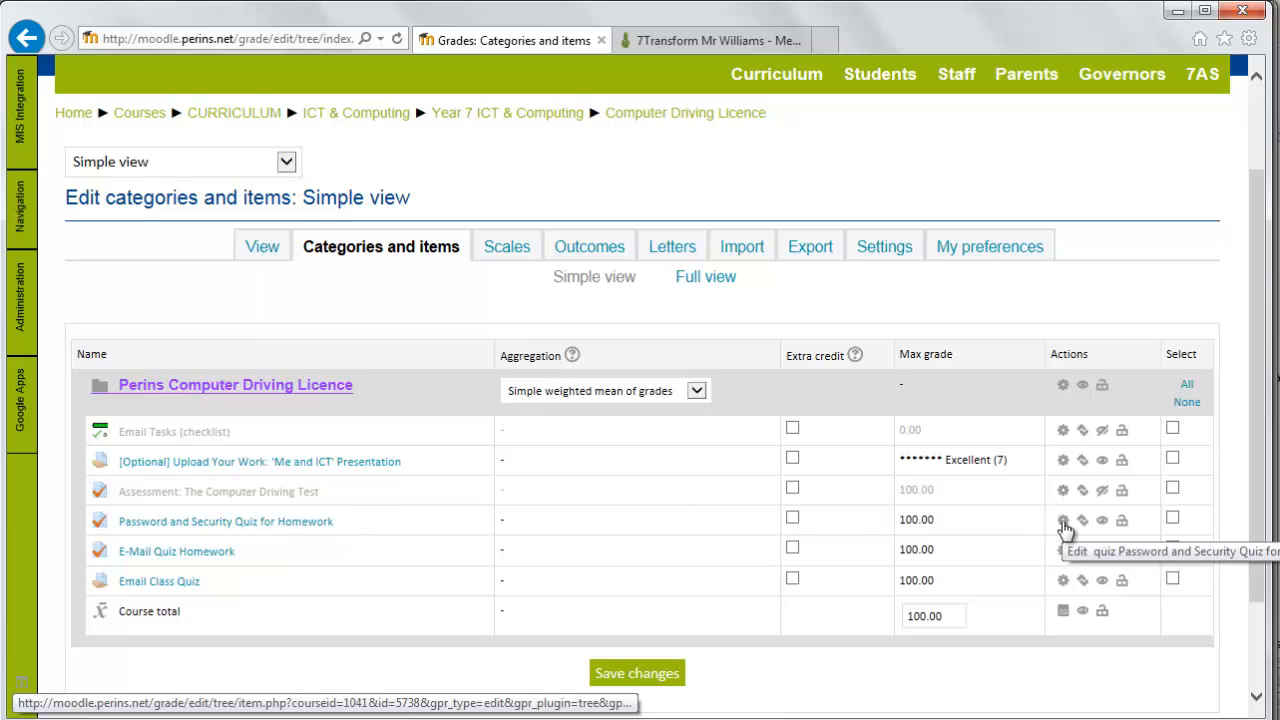
left_click(1063, 522)
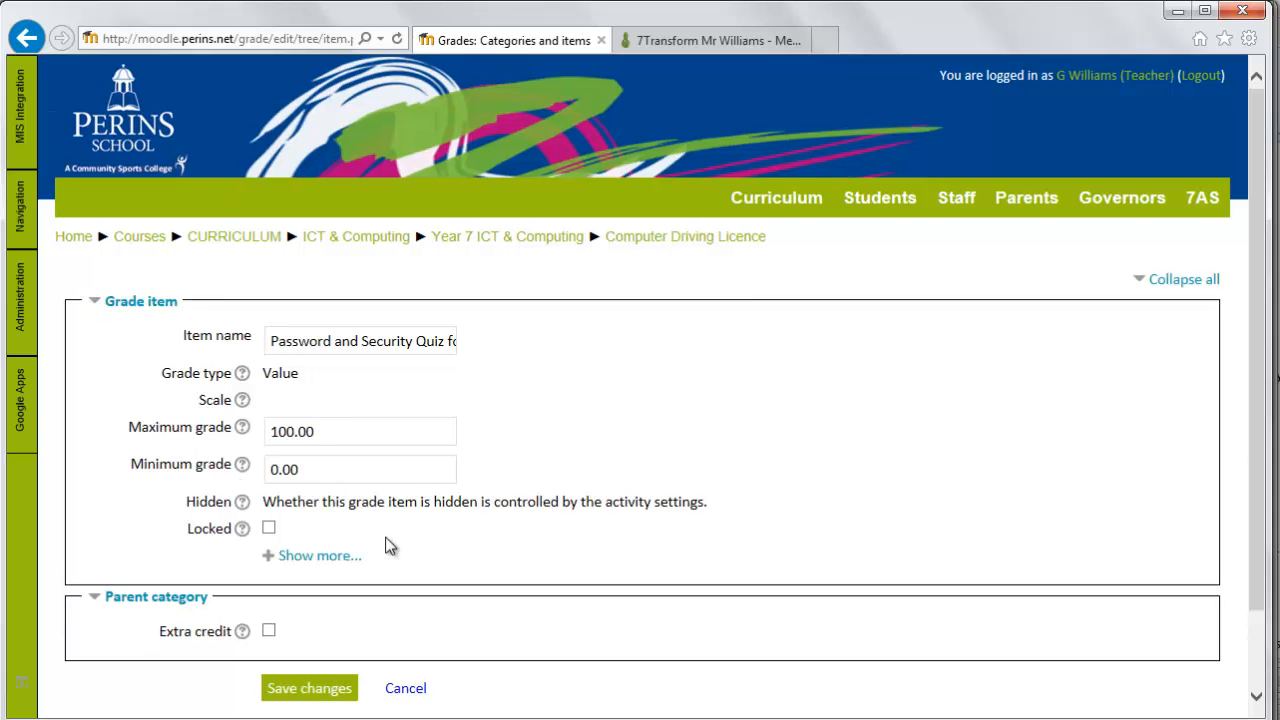
left_click(320, 557)
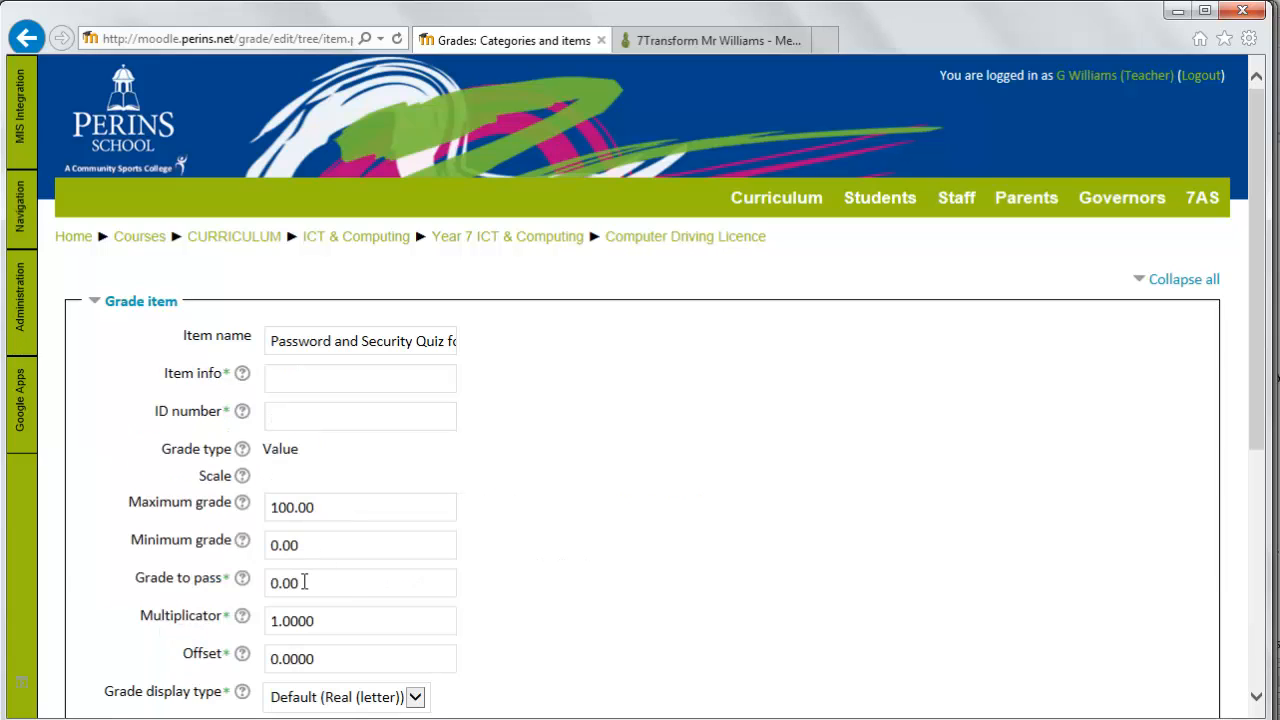
left_click_drag(305, 582, 273, 583)
type("60")
left_click(604, 597)
left_click_drag(1264, 410, 1265, 490)
scroll(1265, 490, "down", 2)
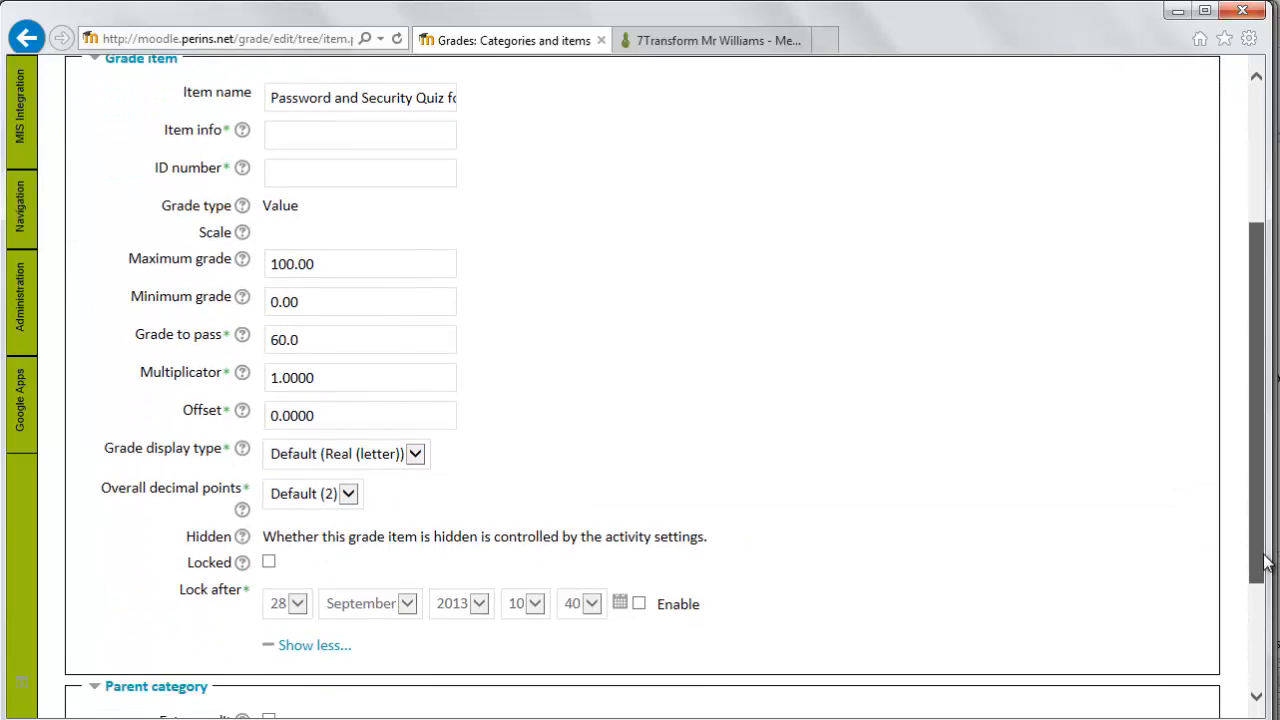
scroll(1249, 481, "down", 3)
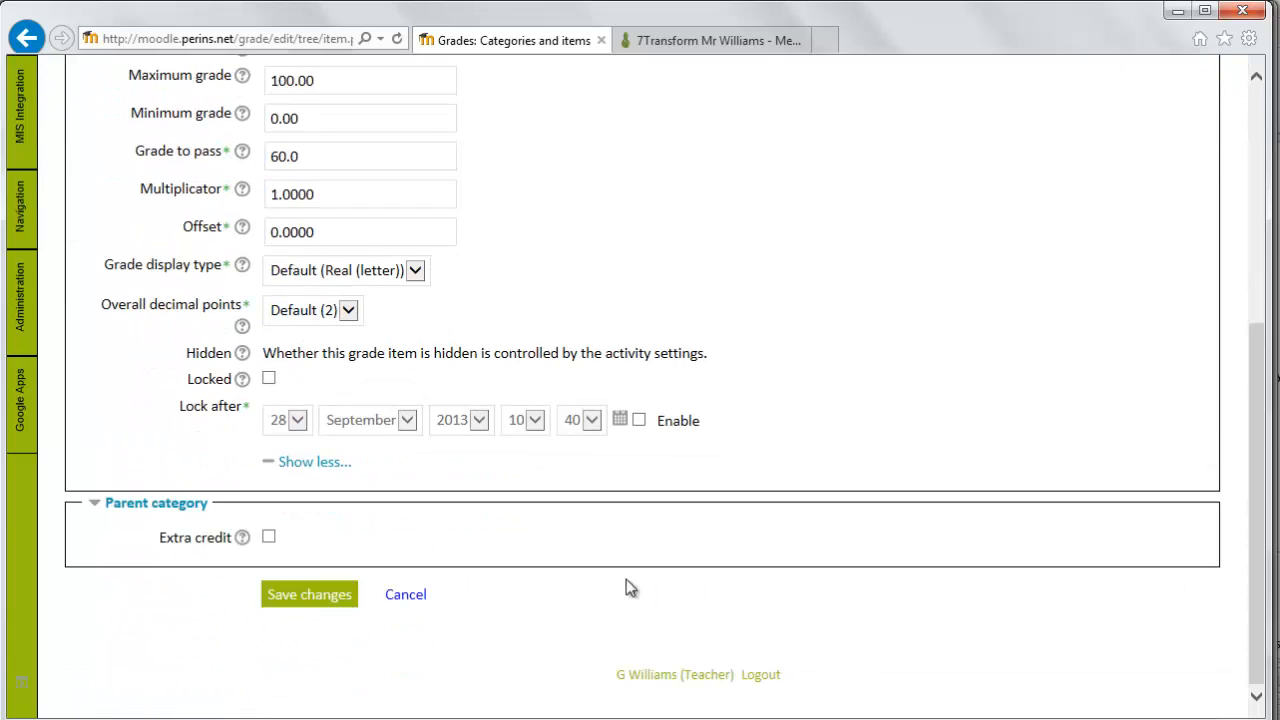
left_click(405, 595)
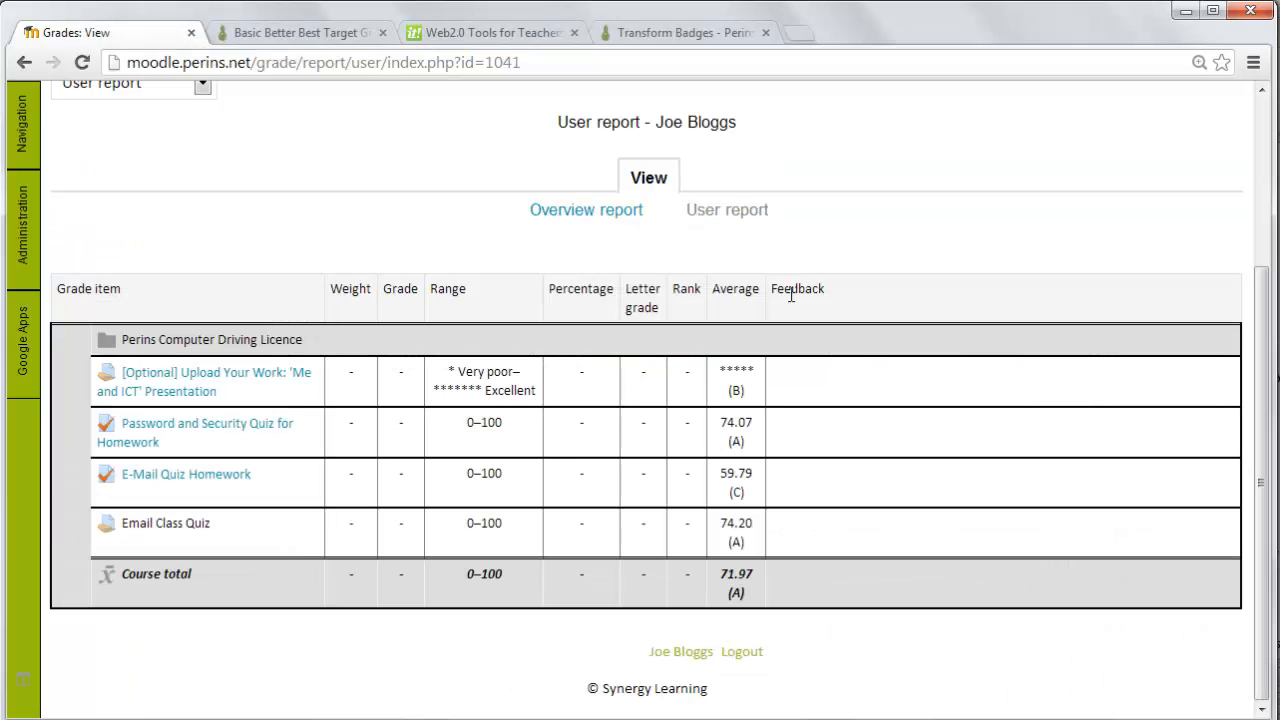
Switch back to the teacher's Internet Explorer window and open the gradebook's course settings at the User report section.
mouse_move(237, 718)
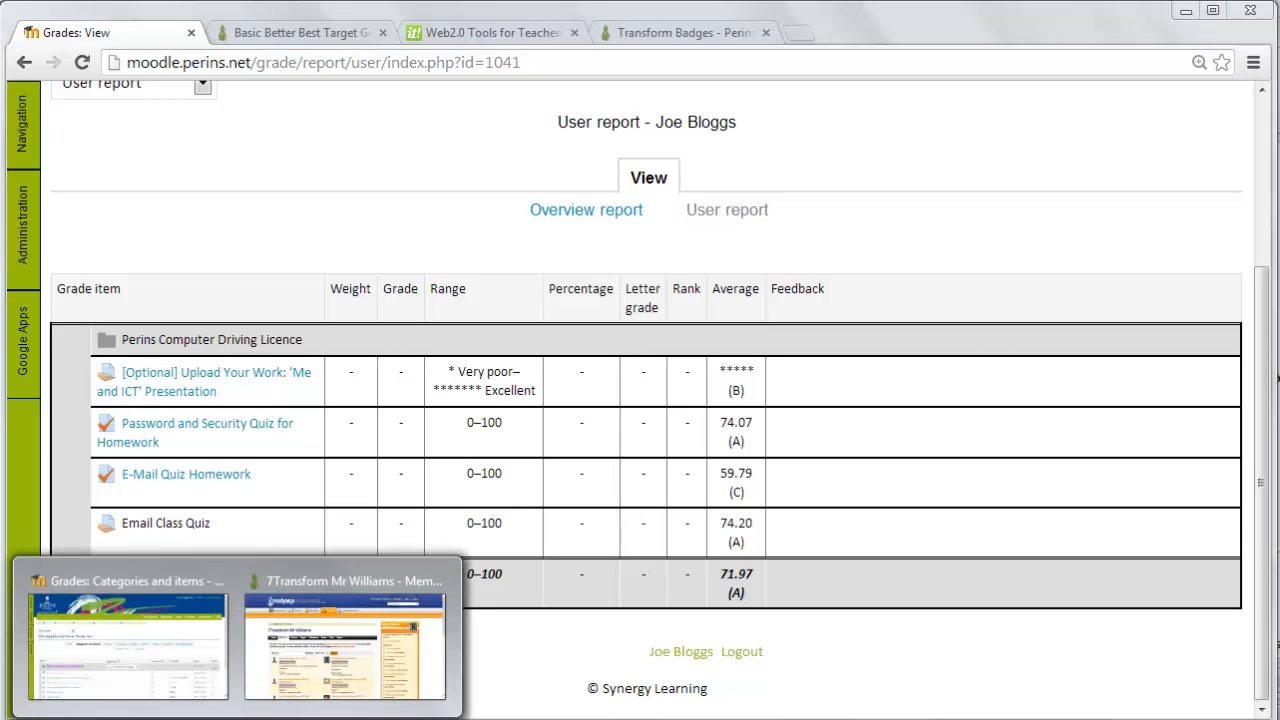
left_click(147, 661)
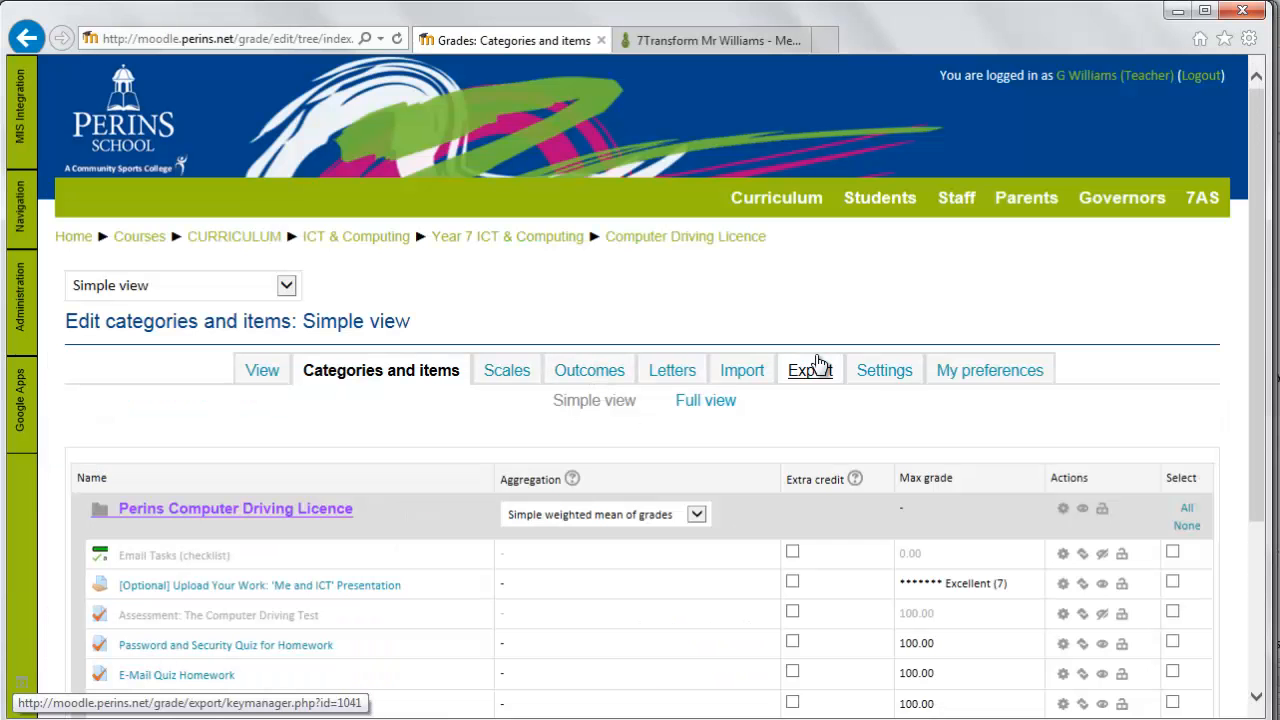
left_click(885, 376)
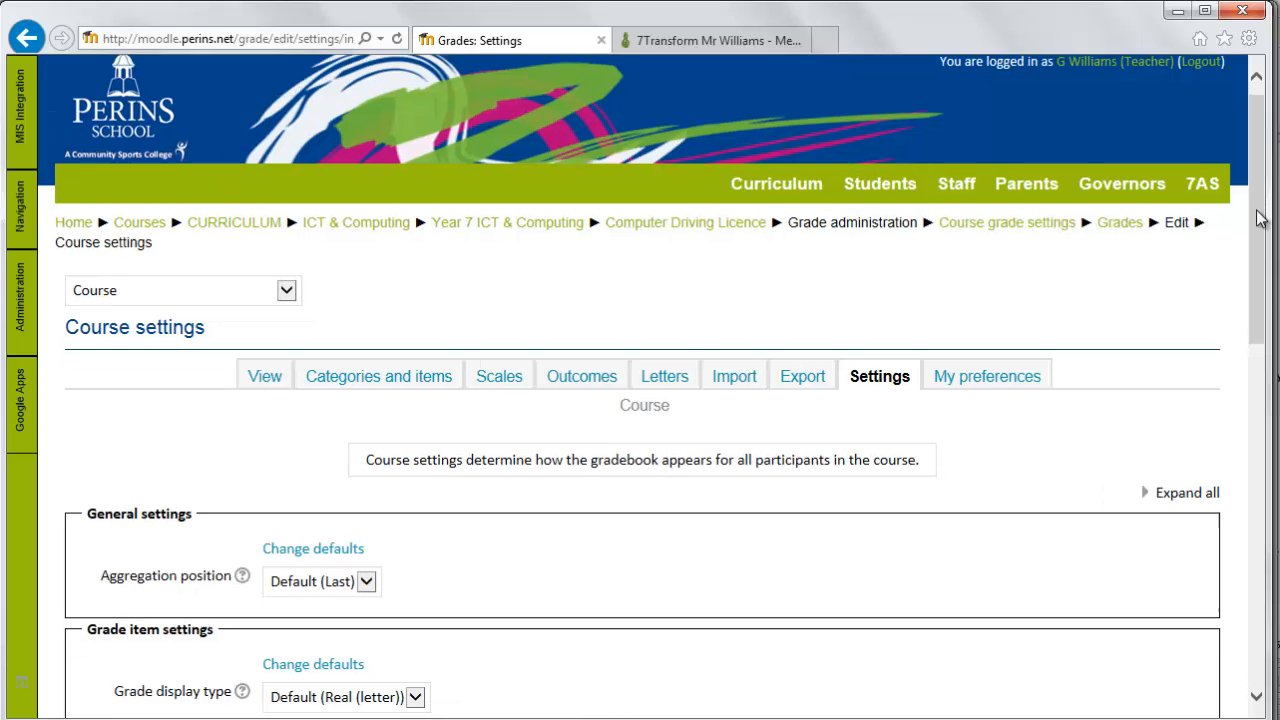
left_click_drag(1262, 218, 1260, 253)
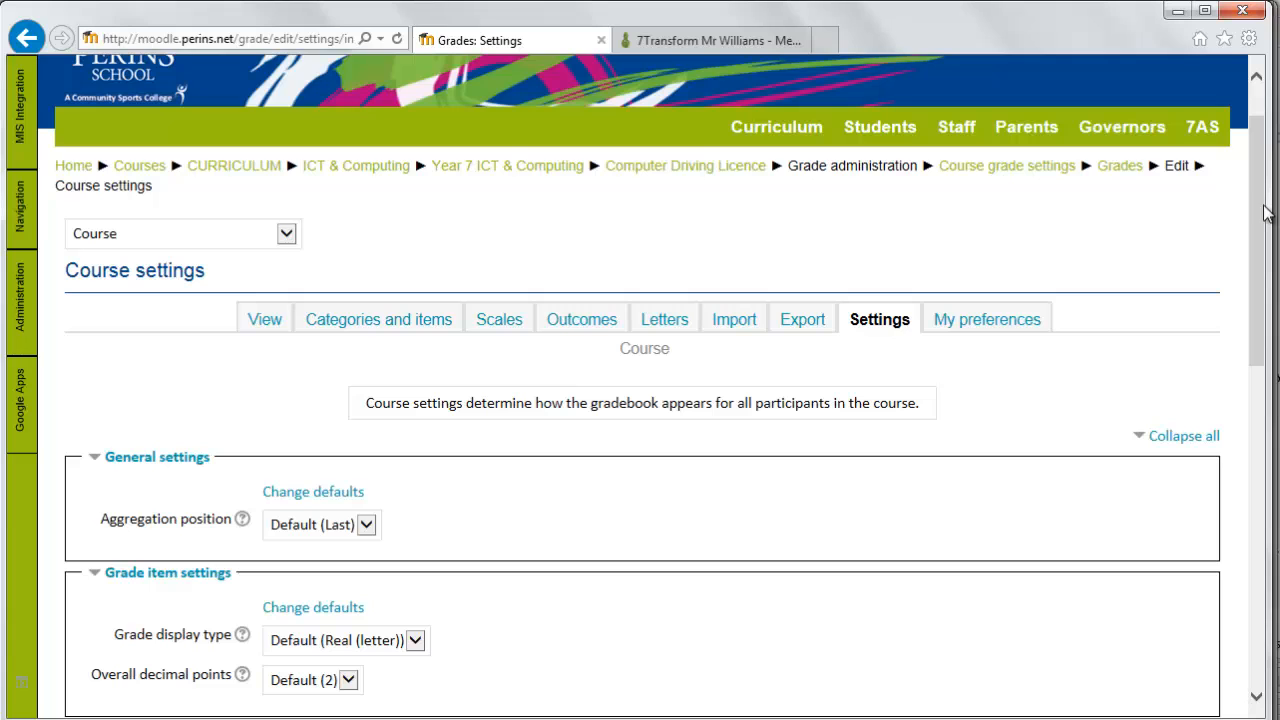
left_click_drag(1264, 213, 1264, 508)
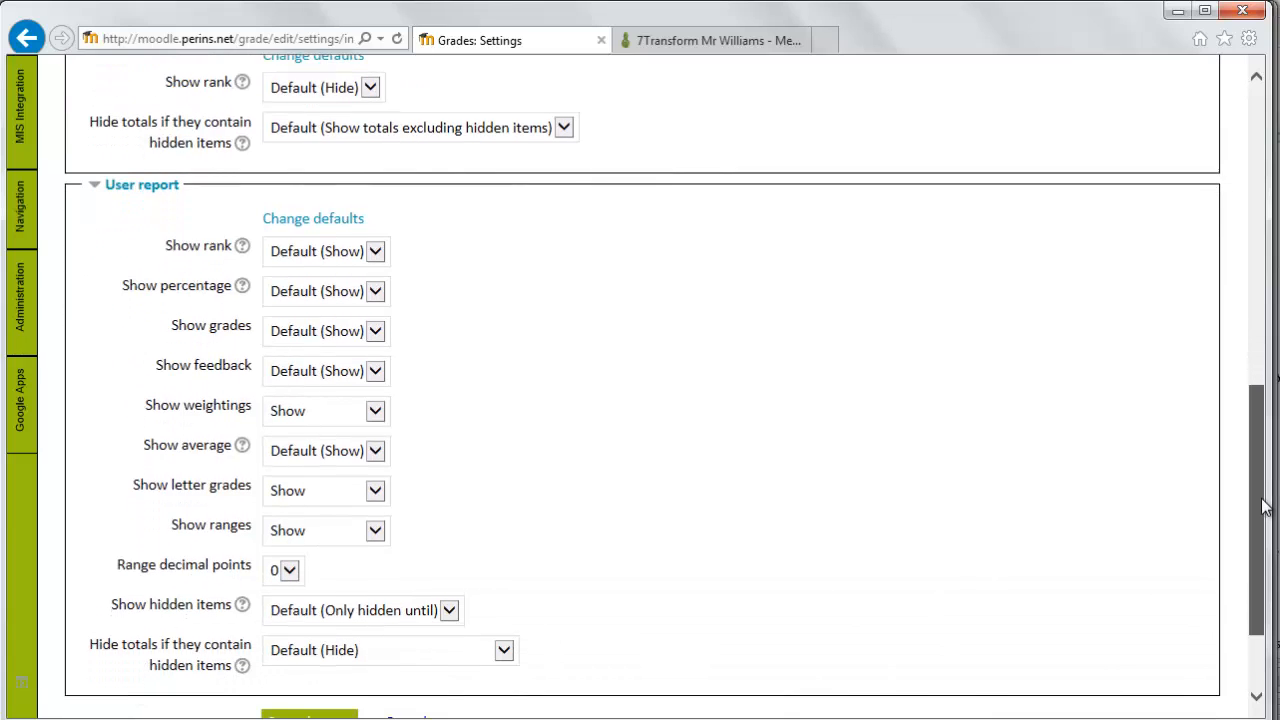
Review the site-wide default settings for the user report and return to the course grade settings.
left_click(313, 222)
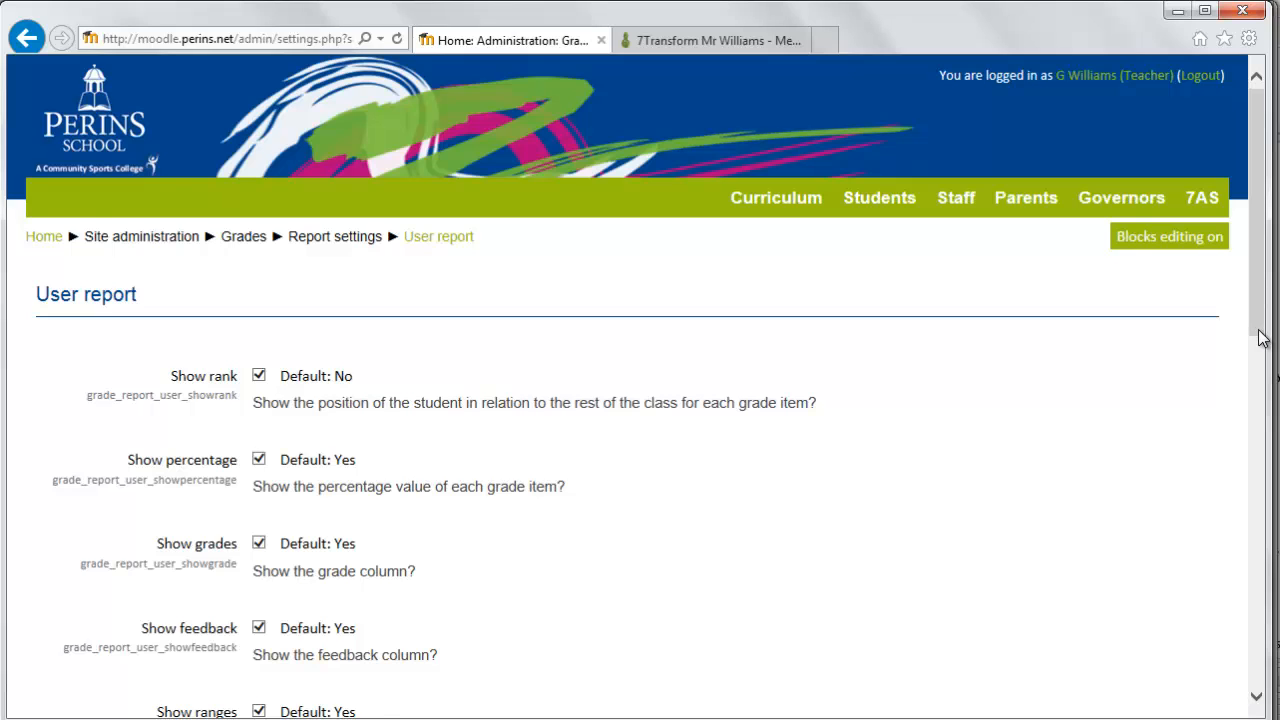
left_click_drag(1261, 334, 1263, 374)
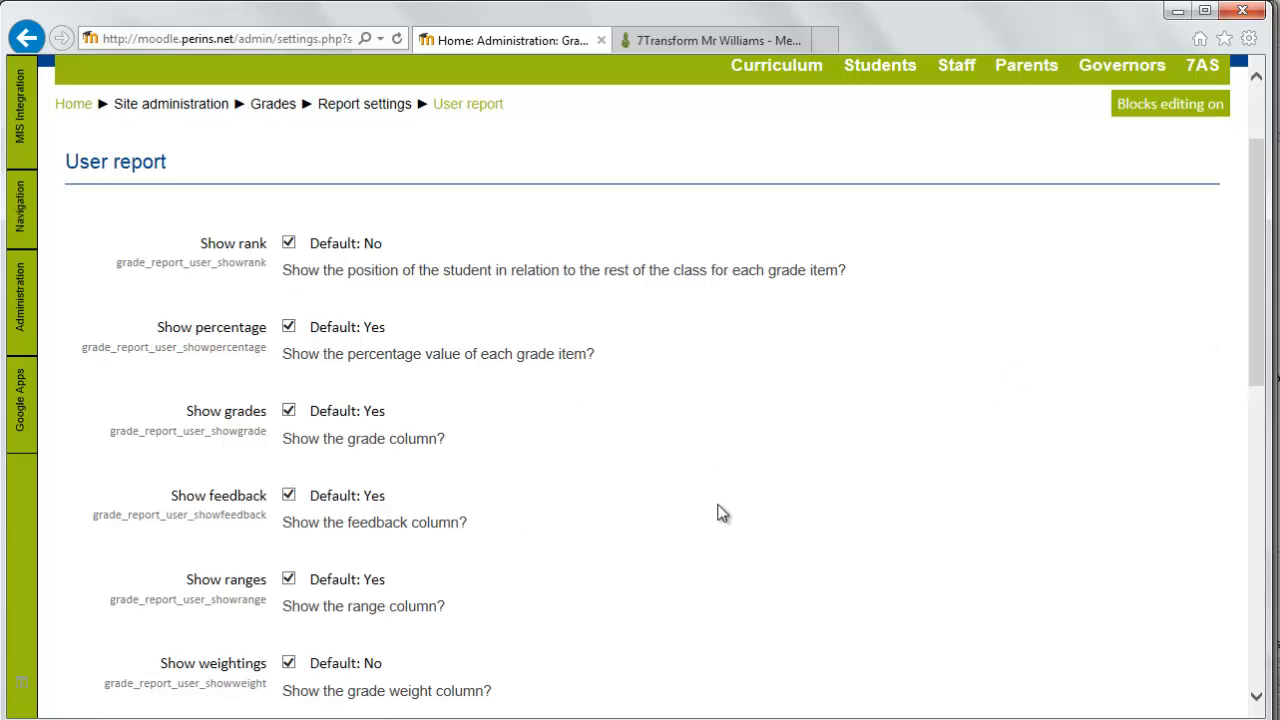
left_click_drag(1258, 316, 1248, 240)
left_click(28, 39)
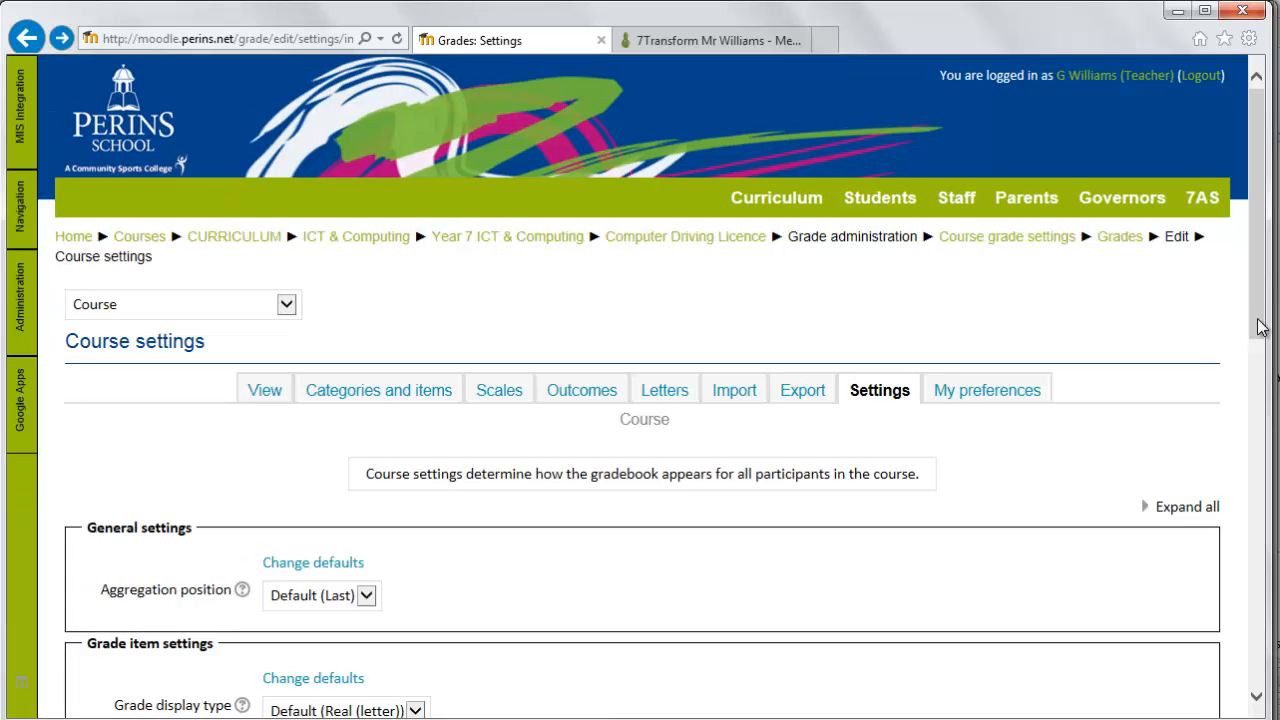
Set Show weightings and Show ranges to Hide for the user report, and keep the current Windows color scheme without further reminders.
scroll(1260, 326, "down", 10)
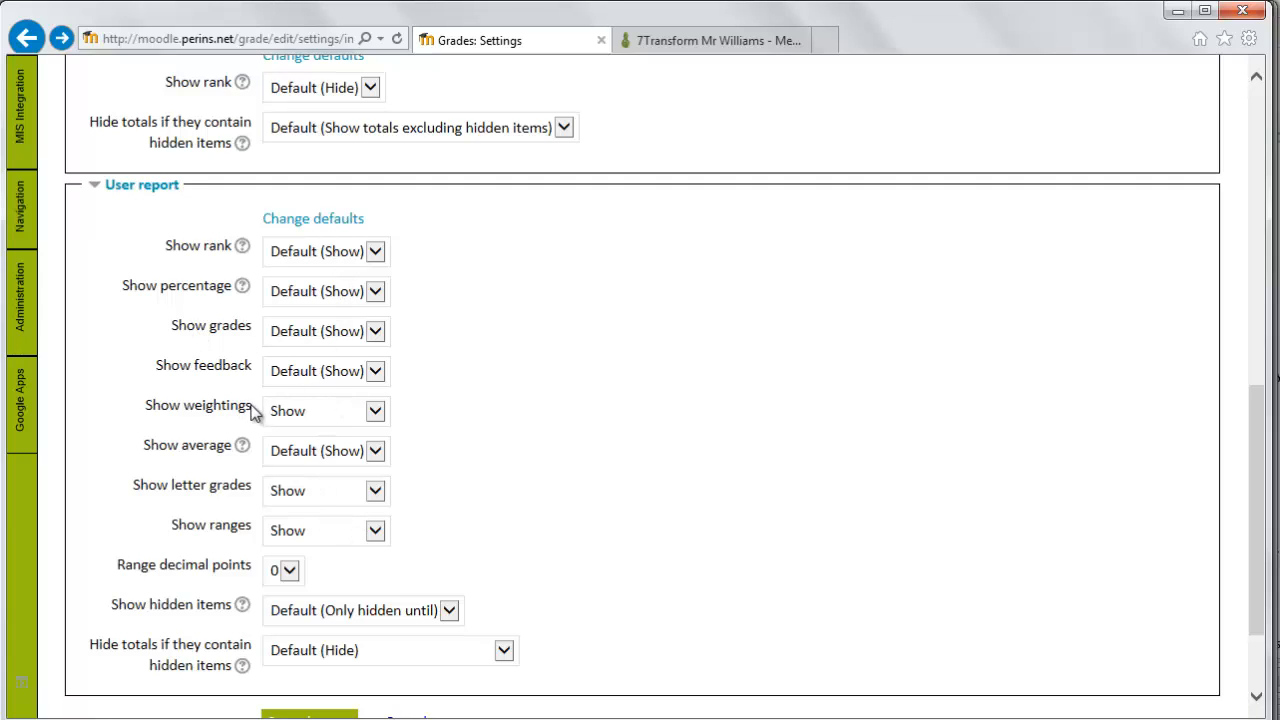
left_click(372, 414)
key("Escape")
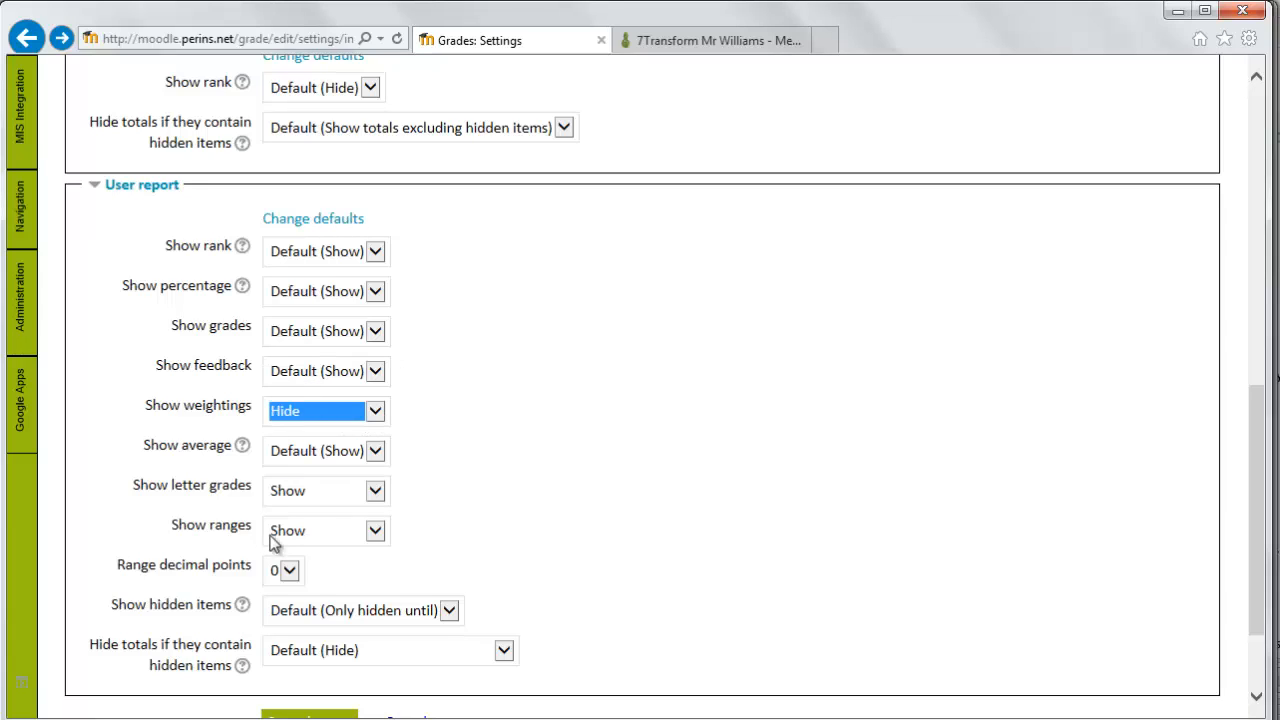
left_click(378, 532)
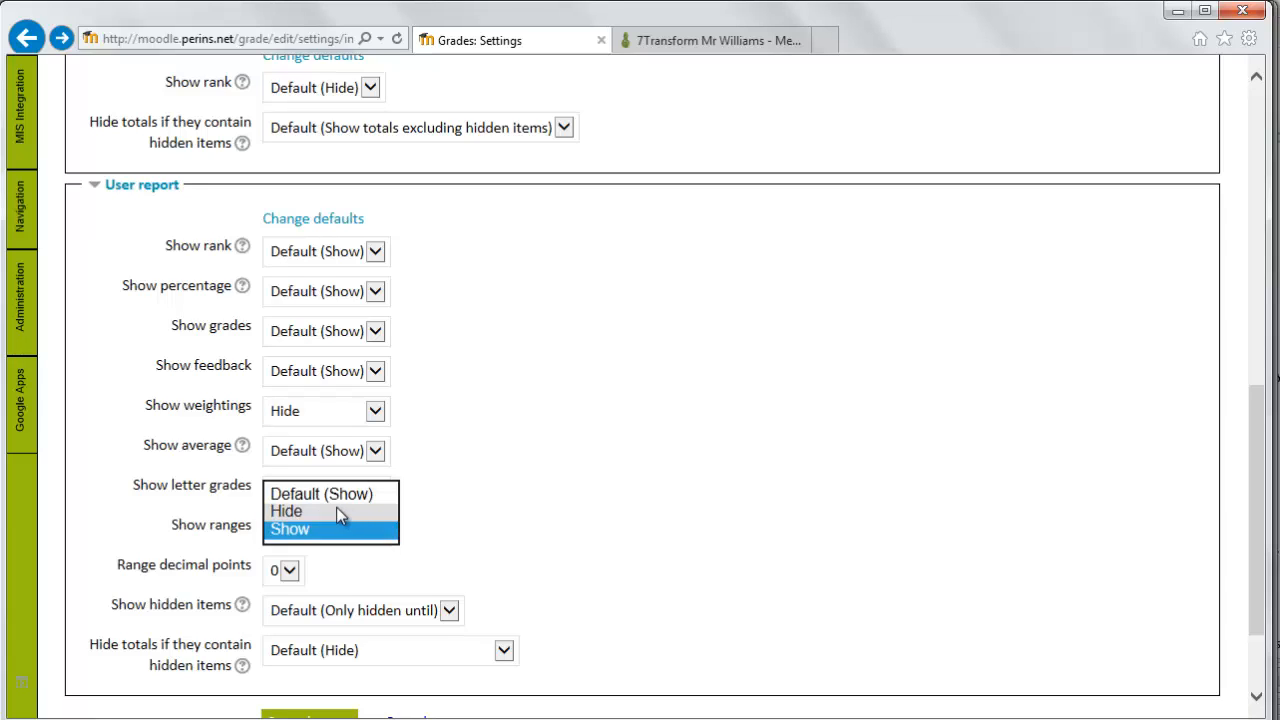
left_click(336, 511)
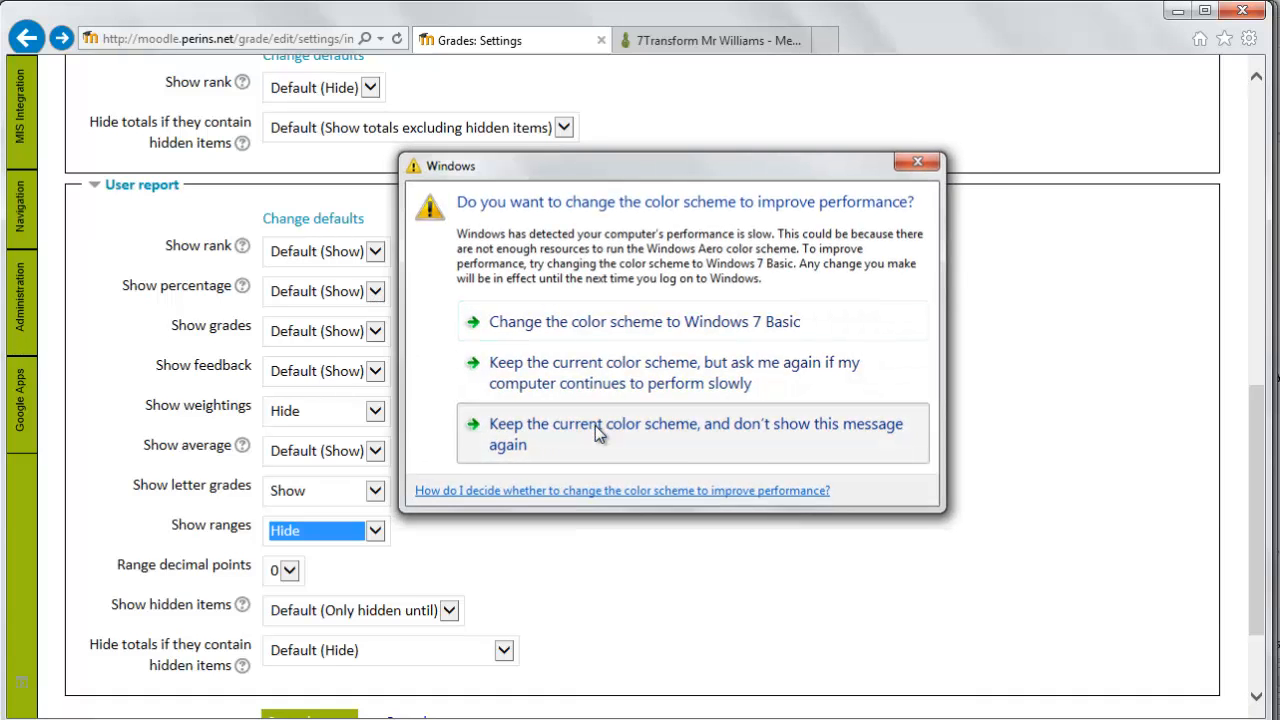
left_click(597, 430)
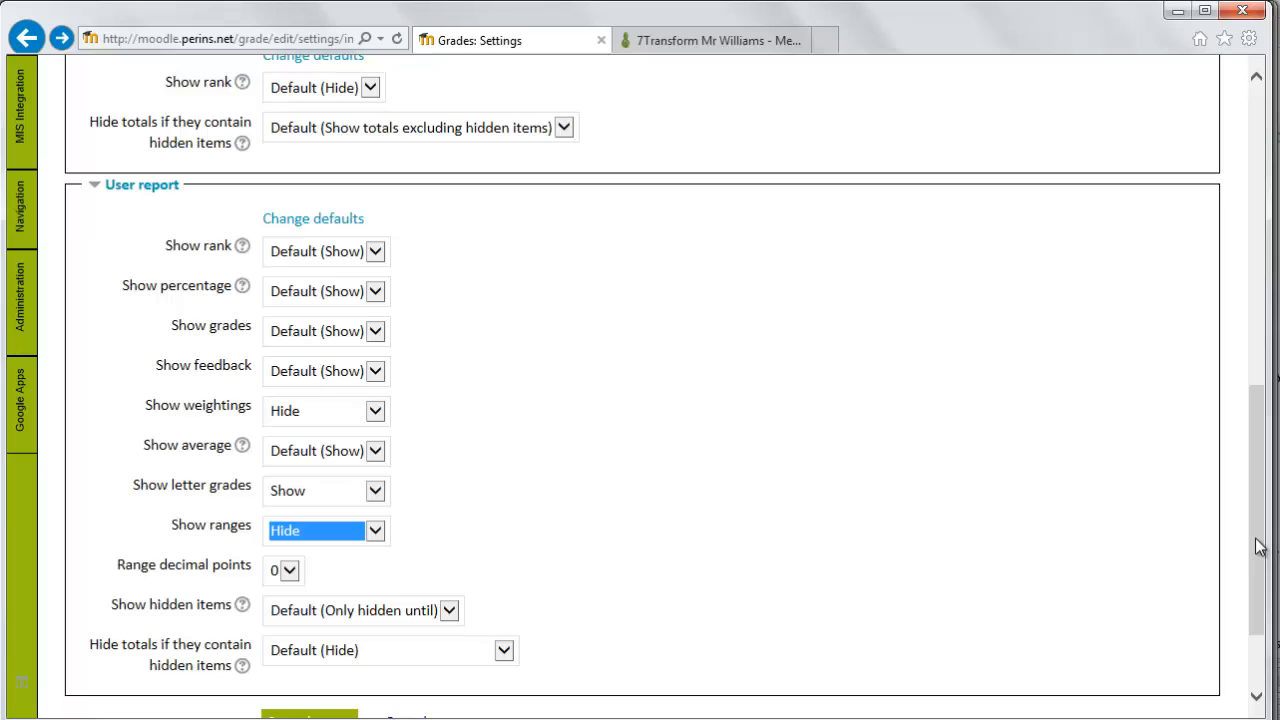
Save the course grade settings and refresh the student's user report in Chrome.
left_click_drag(1259, 547, 1257, 563)
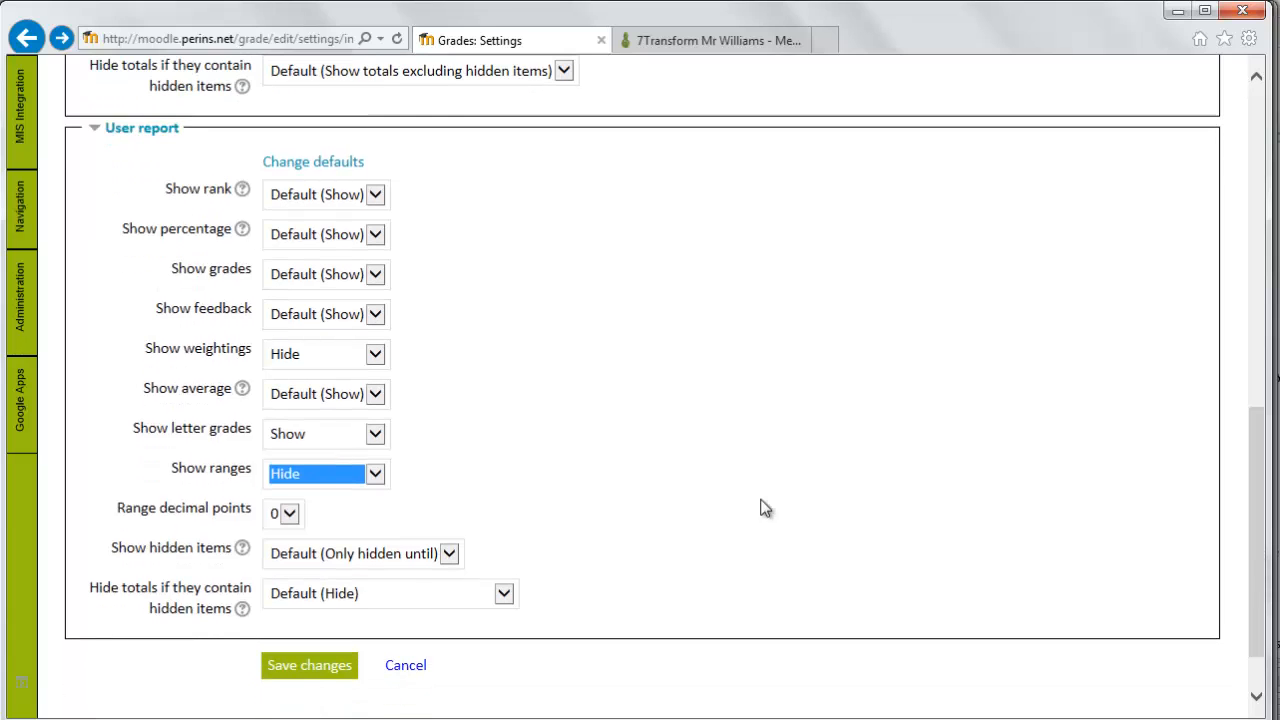
left_click(330, 668)
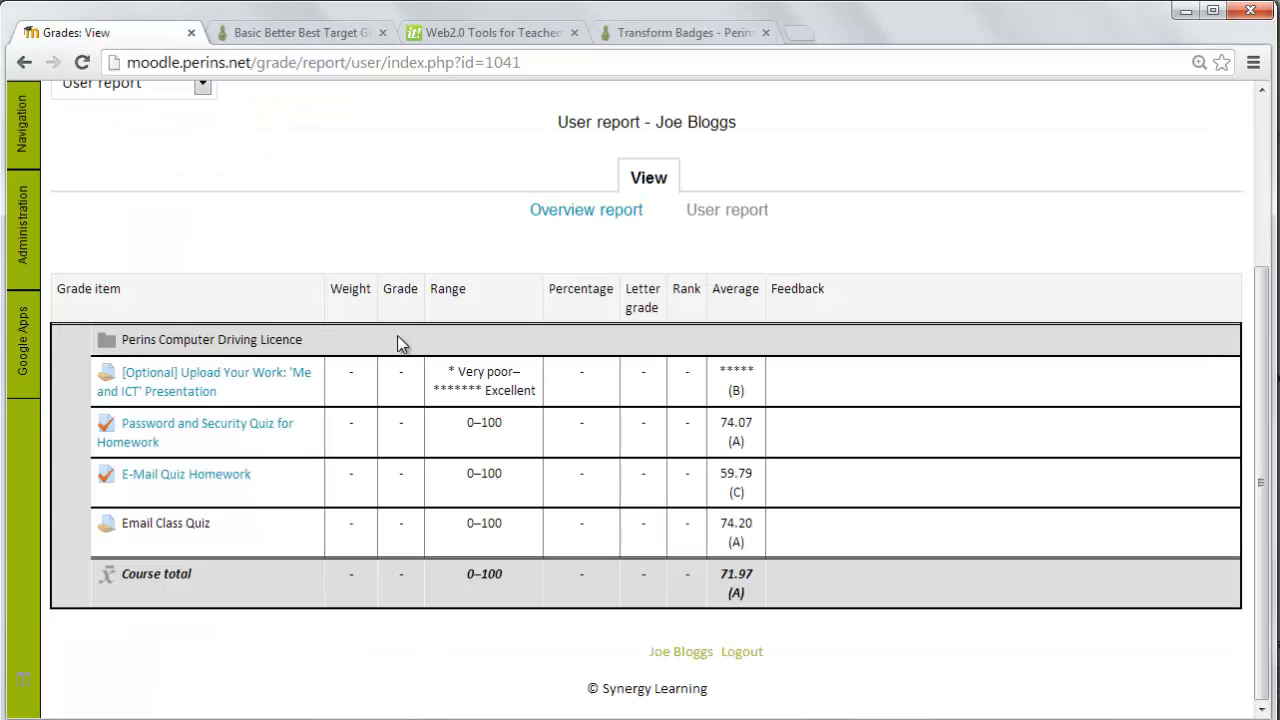
key("F5")
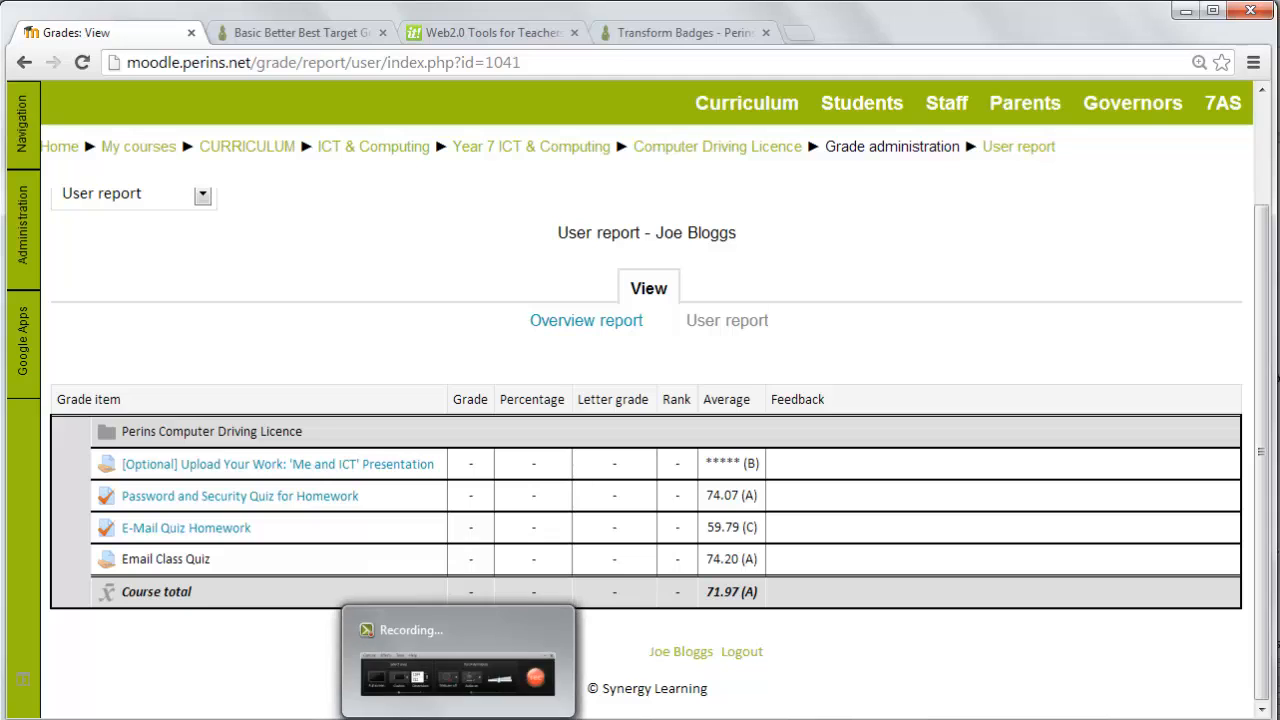
left_click(458, 625)
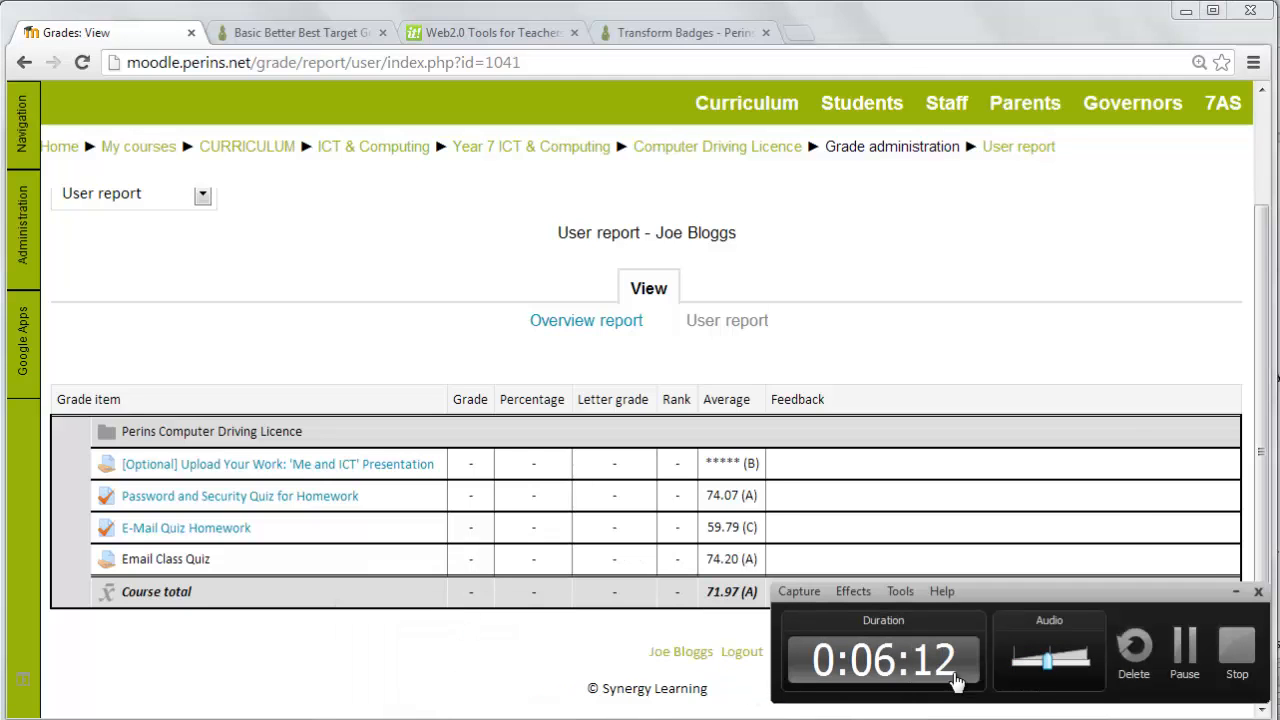
left_click(1237, 648)
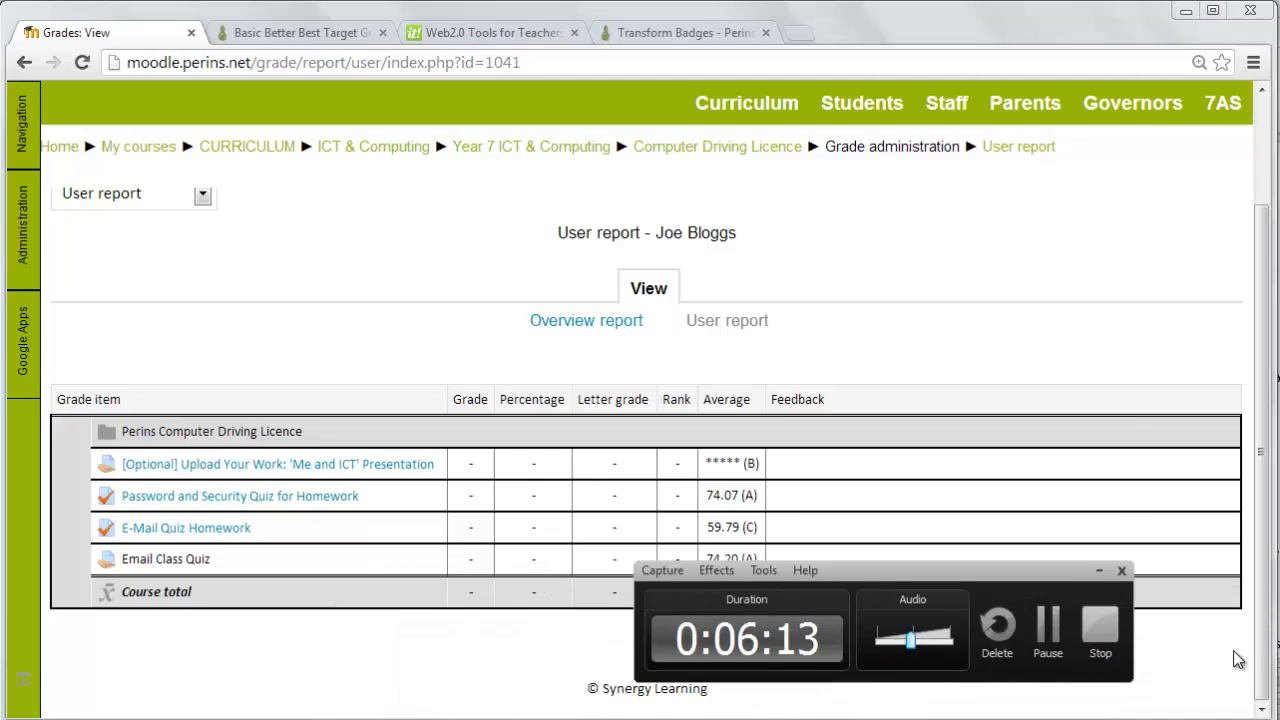